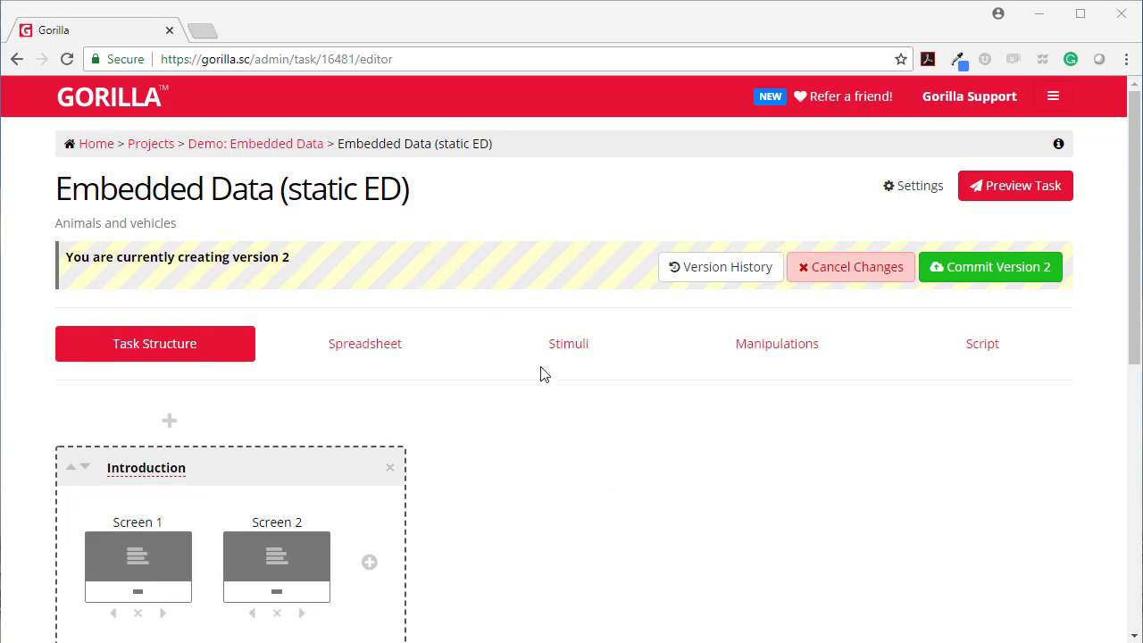
# Step: Launch the Spreadsheet1 preview and continue past the Introduction to the five zeroed embedded data values
pyautogui.click(1009, 195)
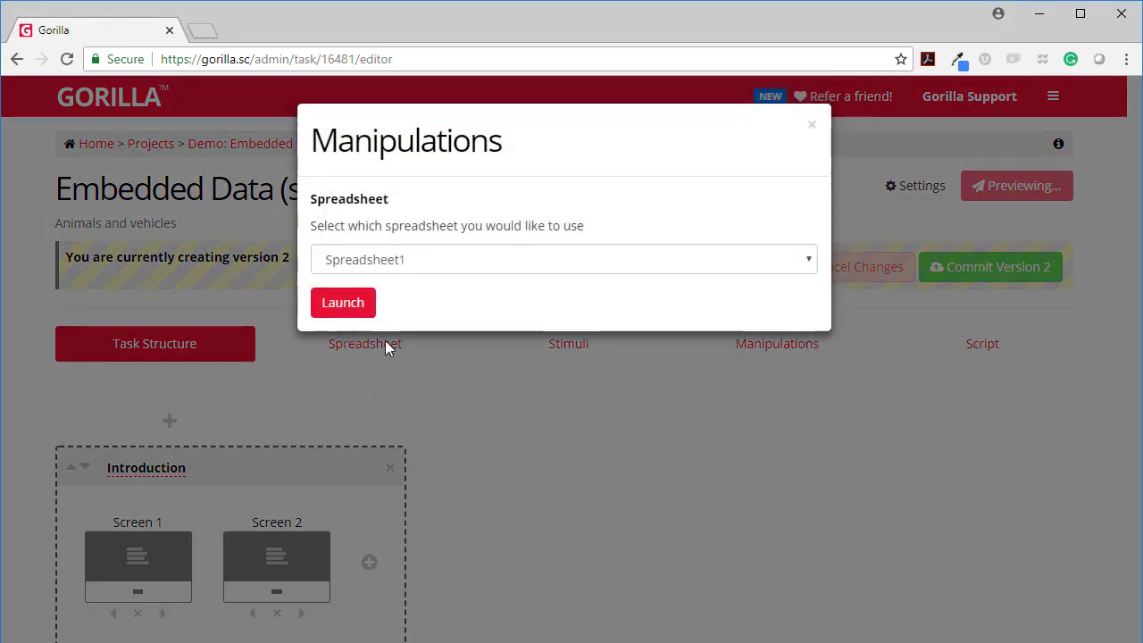
pyautogui.click(372, 315)
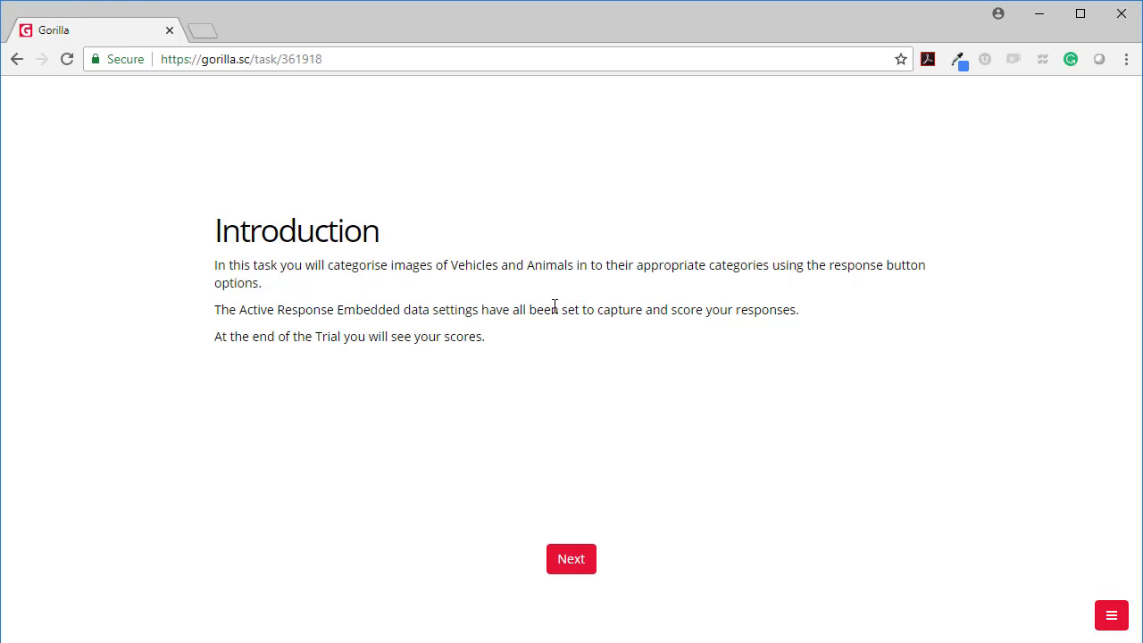
pyautogui.click(576, 570)
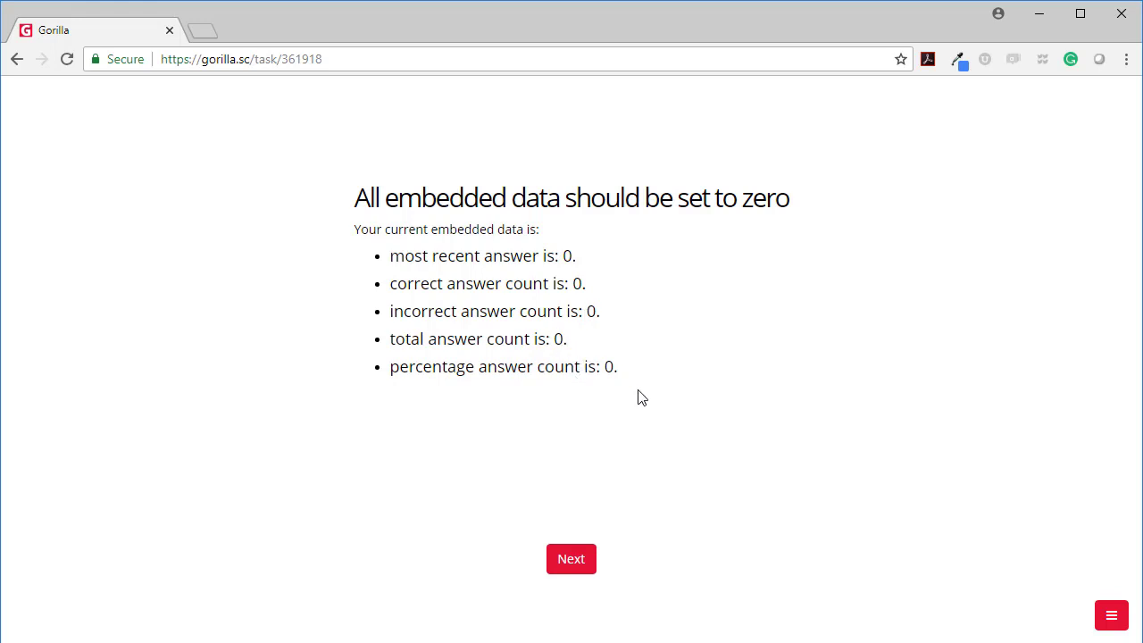
# Step: Start the trials, classifying the duck and cat as animals and the airplane and tractor as vehicles
pyautogui.click(576, 561)
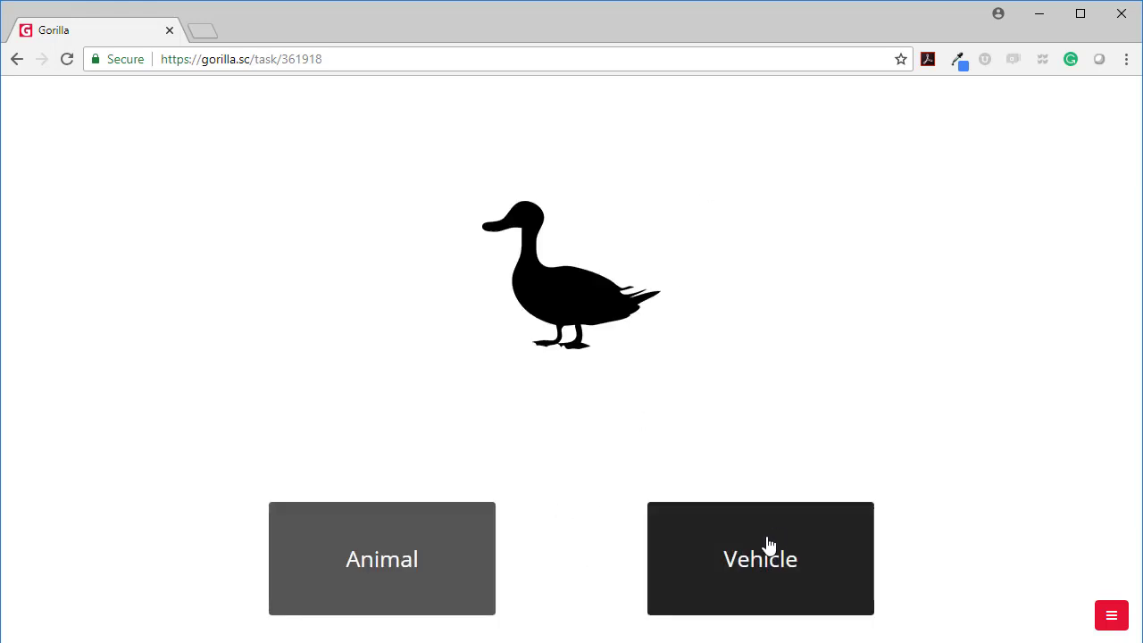
pyautogui.click(420, 562)
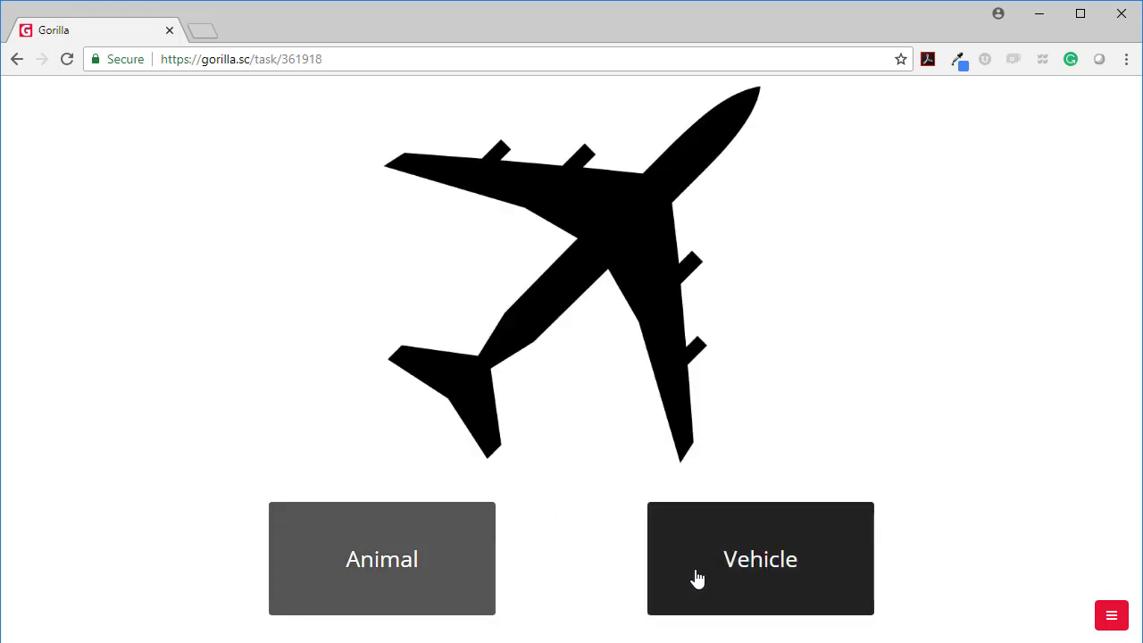
pyautogui.click(694, 577)
pyautogui.click(409, 593)
pyautogui.click(711, 581)
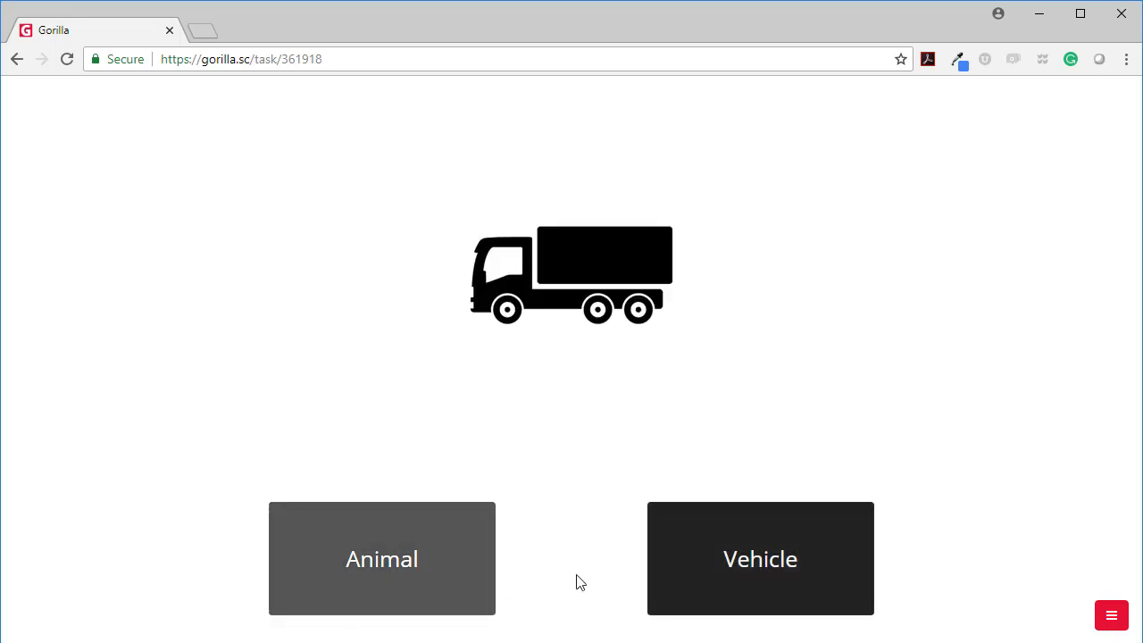
# Step: Classify the truck and ship as vehicles and the elephant and fish as animals, then finish after the 8-correct results page
pyautogui.click(725, 572)
pyautogui.click(446, 592)
pyautogui.click(440, 579)
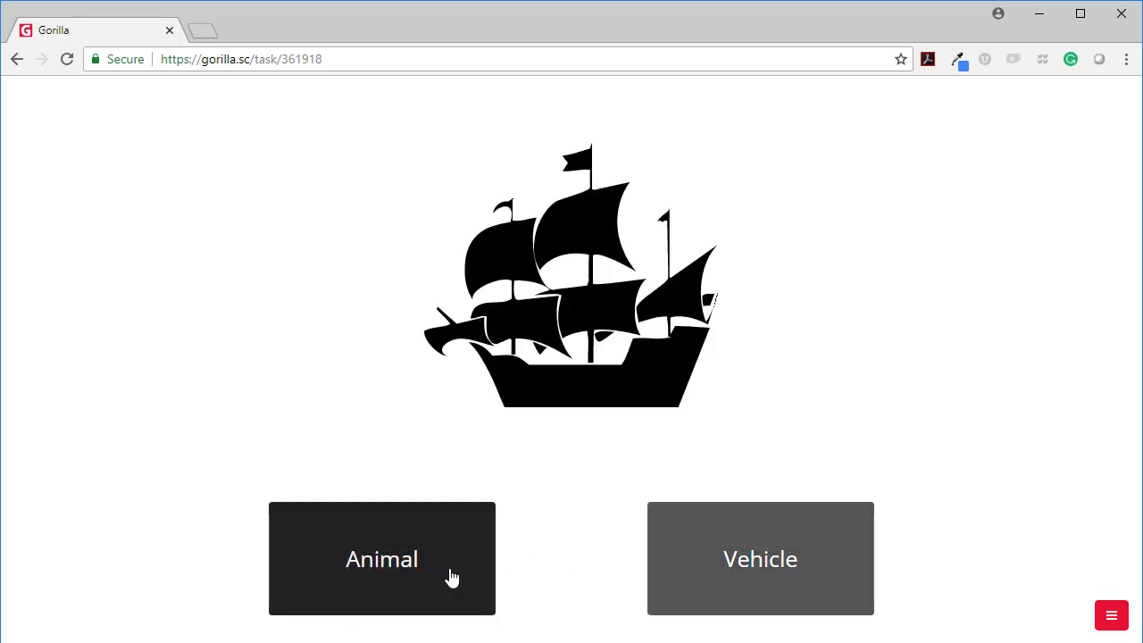
pyautogui.click(704, 565)
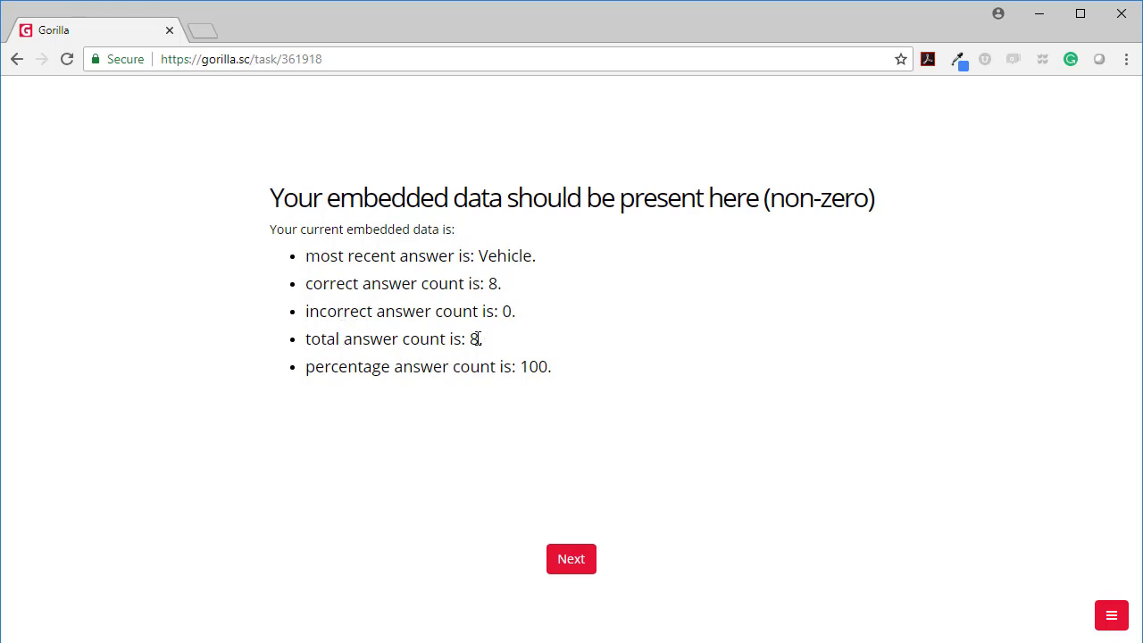
pyautogui.moveTo(484, 340); pyautogui.dragTo(453, 339)
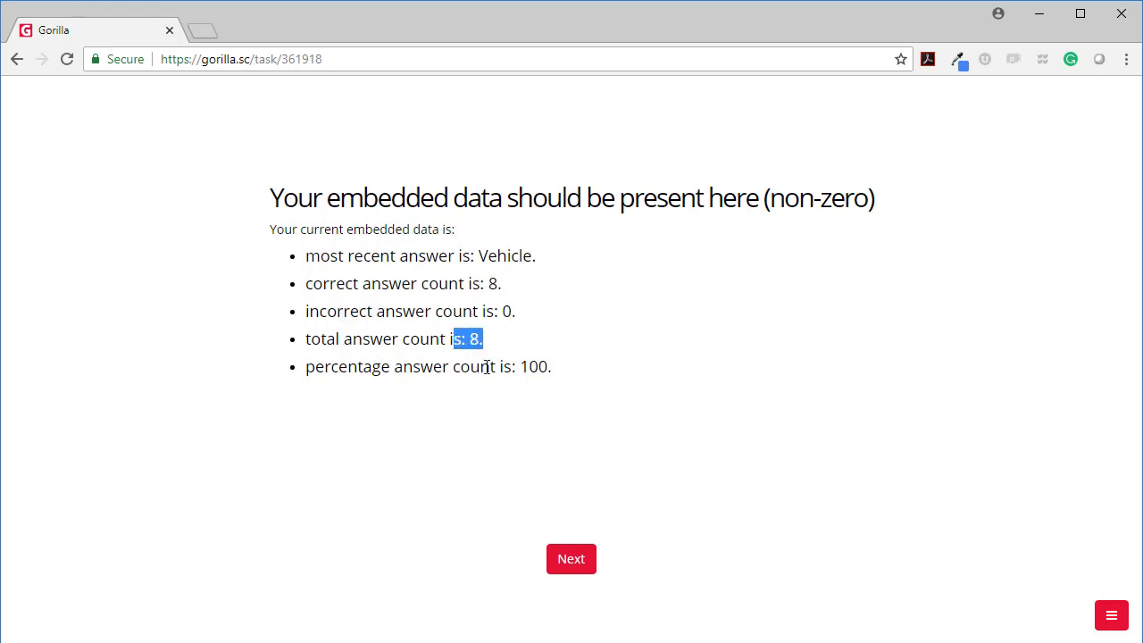
pyautogui.click(572, 560)
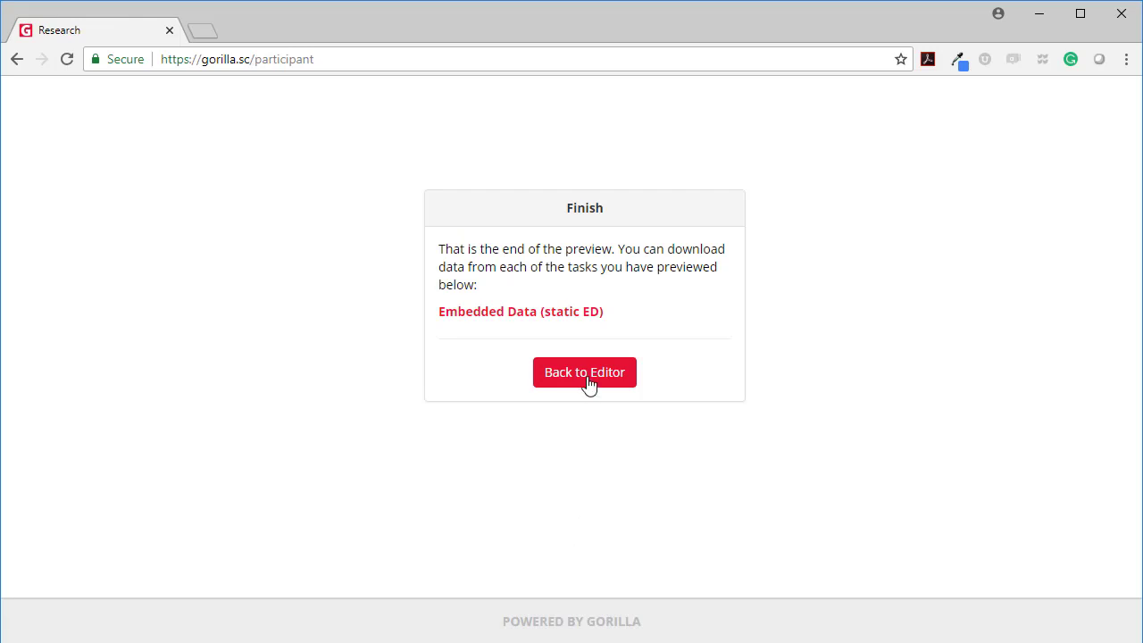
# Step: Return to the task editor and open Introduction Screen 2's text content
pyautogui.click(582, 375)
pyautogui.scroll(-1, 288, 552)
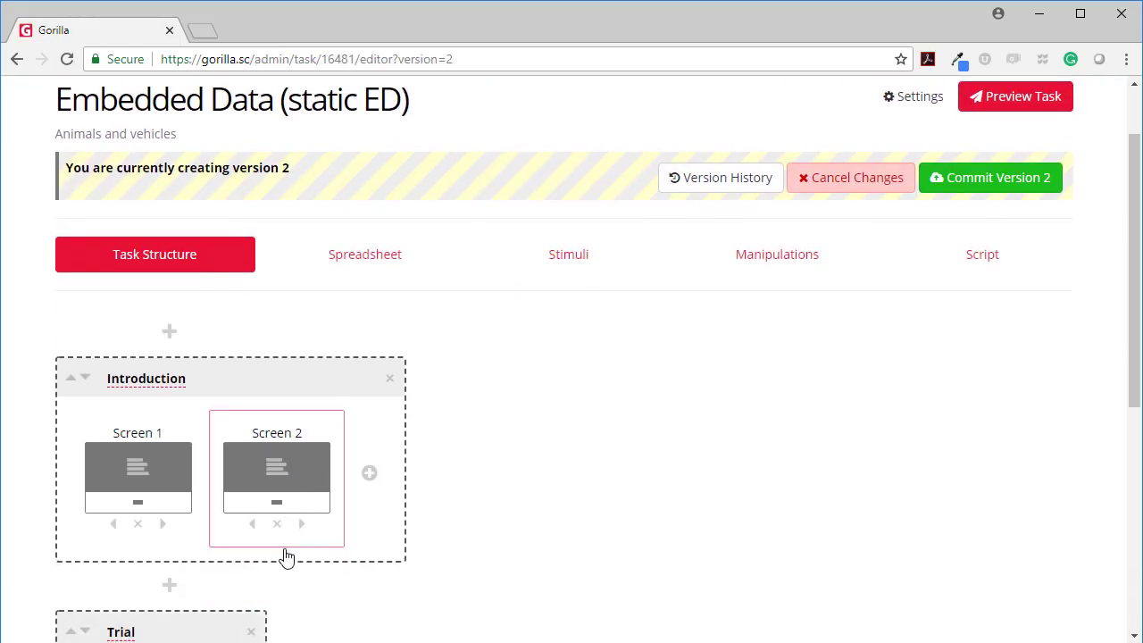
pyautogui.click(283, 475)
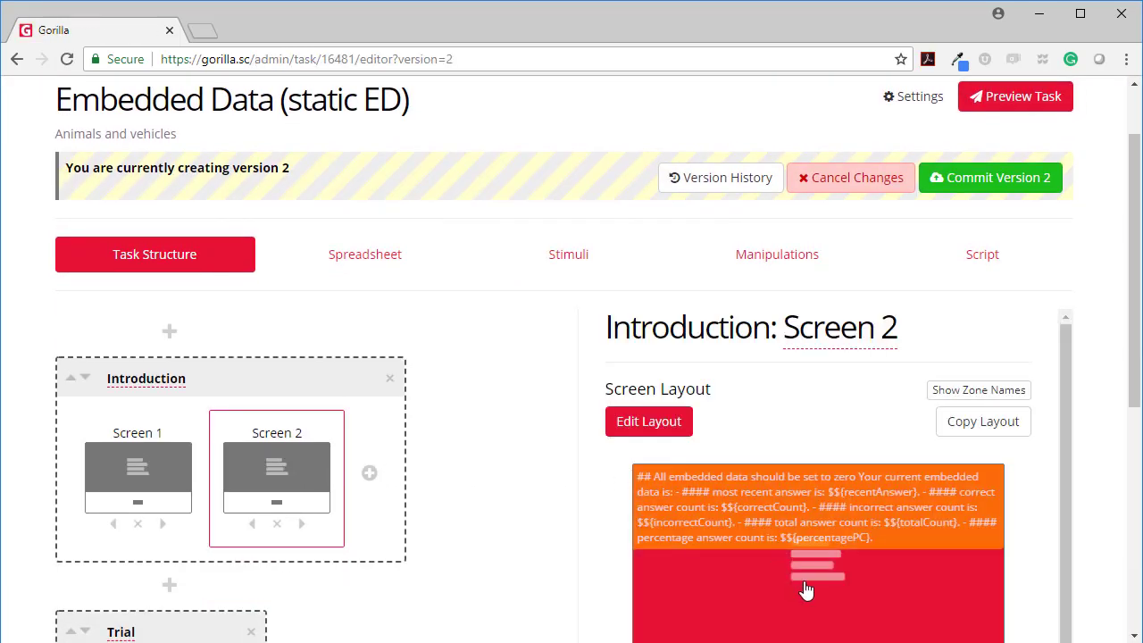
pyautogui.click(758, 538)
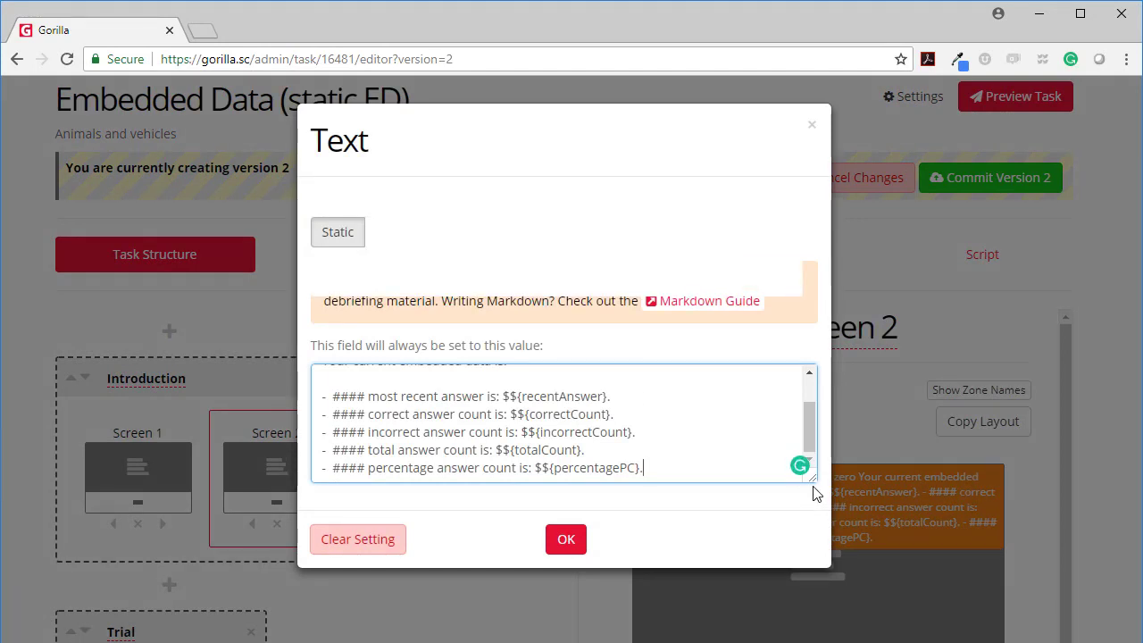
# Step: Enlarge the text box, inspect the $${recentAnswer} placeholder markdown, and close without changes
pyautogui.moveTo(811, 481); pyautogui.dragTo(886, 630)
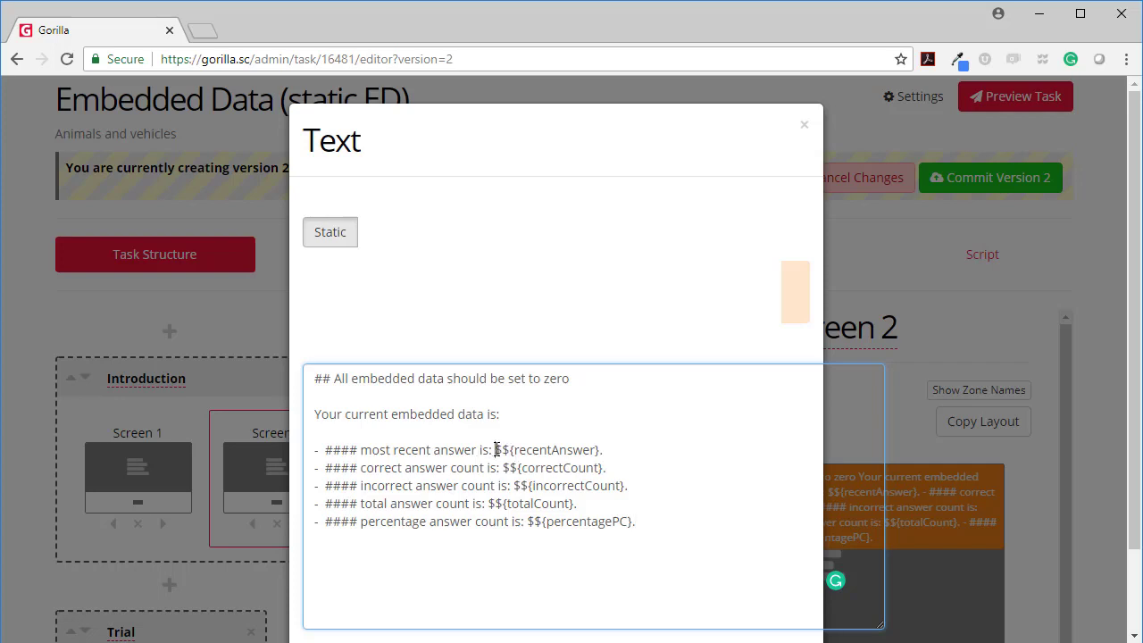
pyautogui.moveTo(497, 450); pyautogui.dragTo(511, 449)
pyautogui.moveTo(515, 450); pyautogui.dragTo(591, 453)
pyautogui.click(572, 451)
pyautogui.click(804, 126)
pyautogui.scroll(-2, 331, 505)
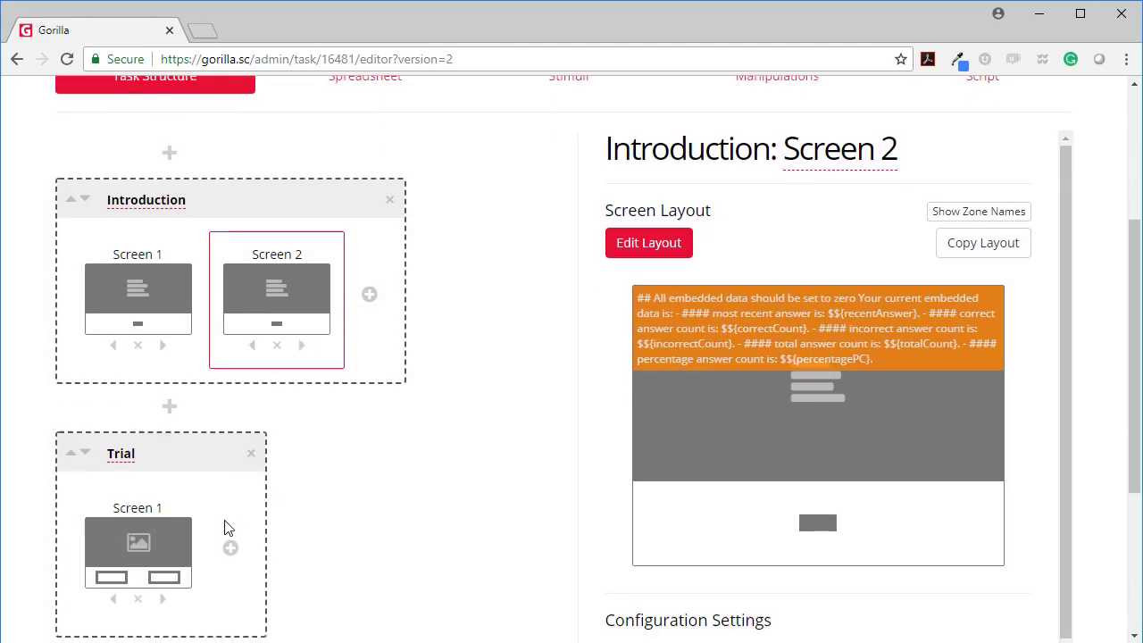
pyautogui.click(154, 540)
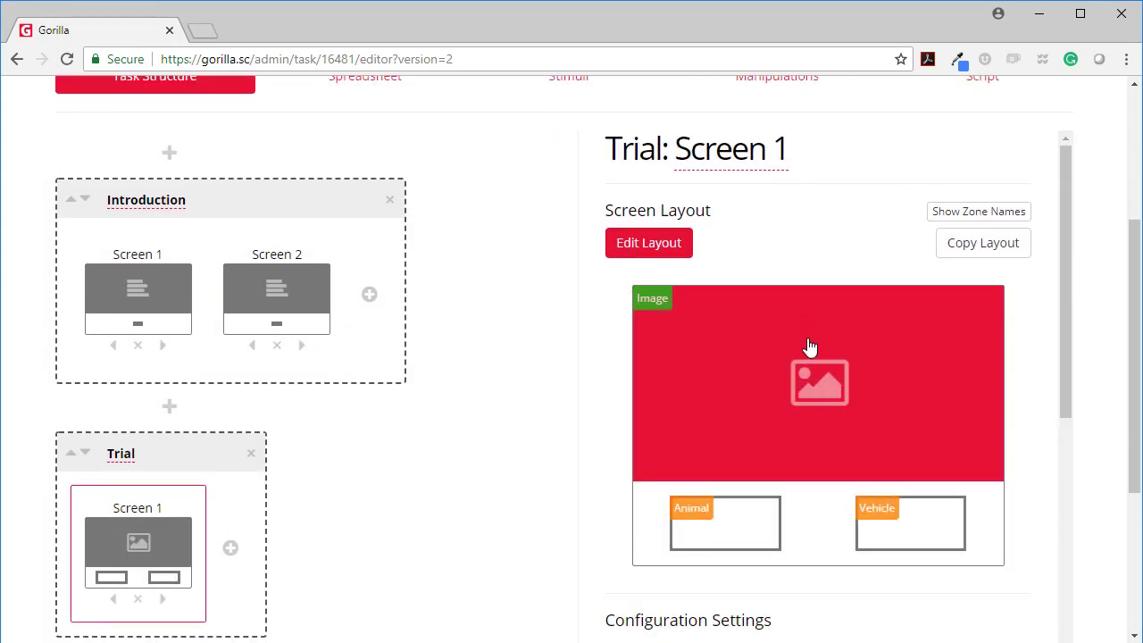
pyautogui.scroll(-3, 755, 525)
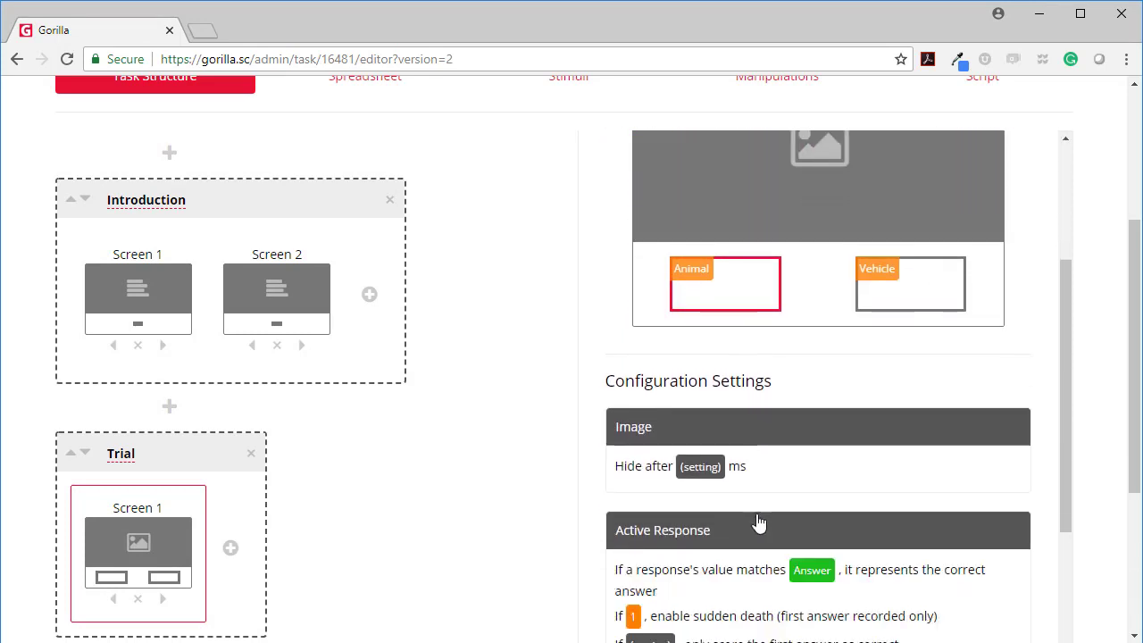
pyautogui.scroll(-3, 759, 522)
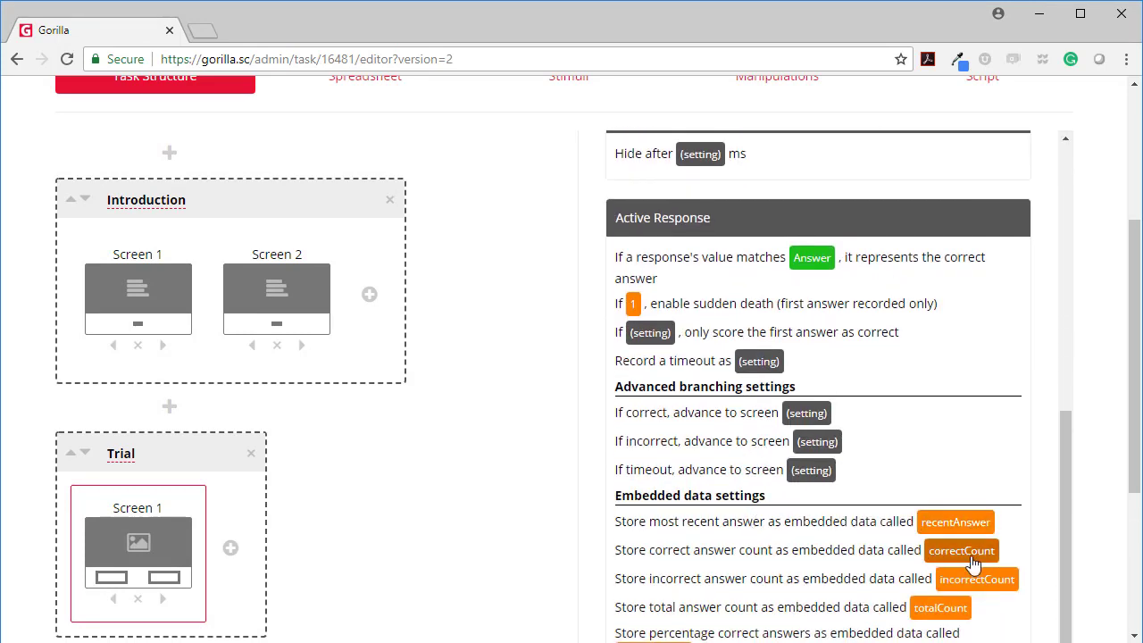
pyautogui.scroll(-2, 978, 496)
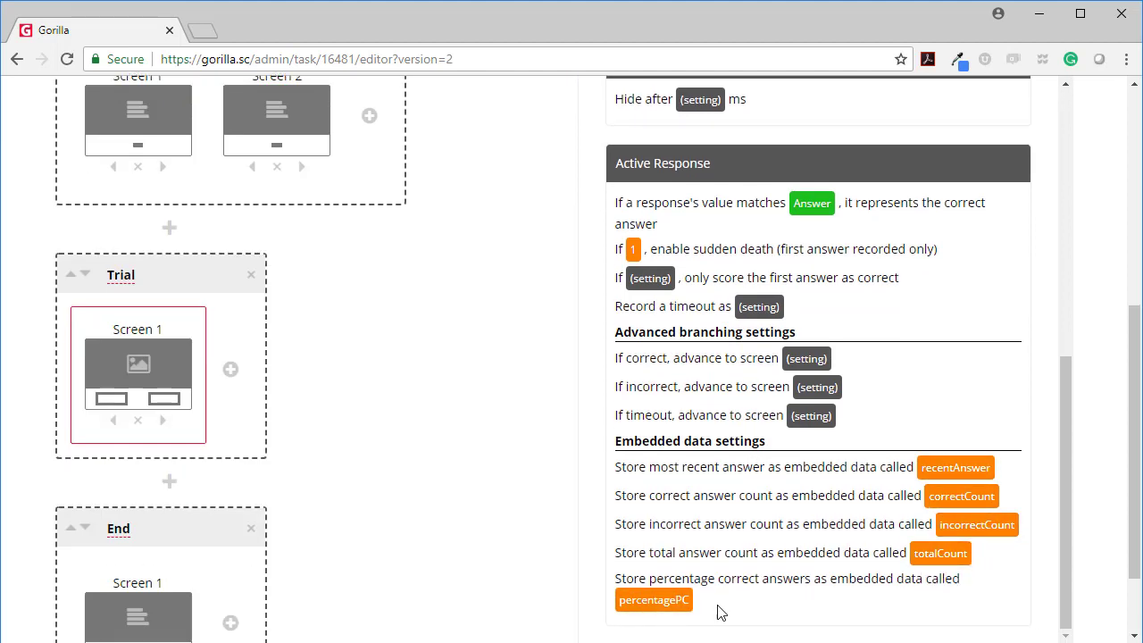
pyautogui.scroll(5, 413, 419)
# Step: Reopen and close Introduction Screen 2's text content
pyautogui.click(284, 569)
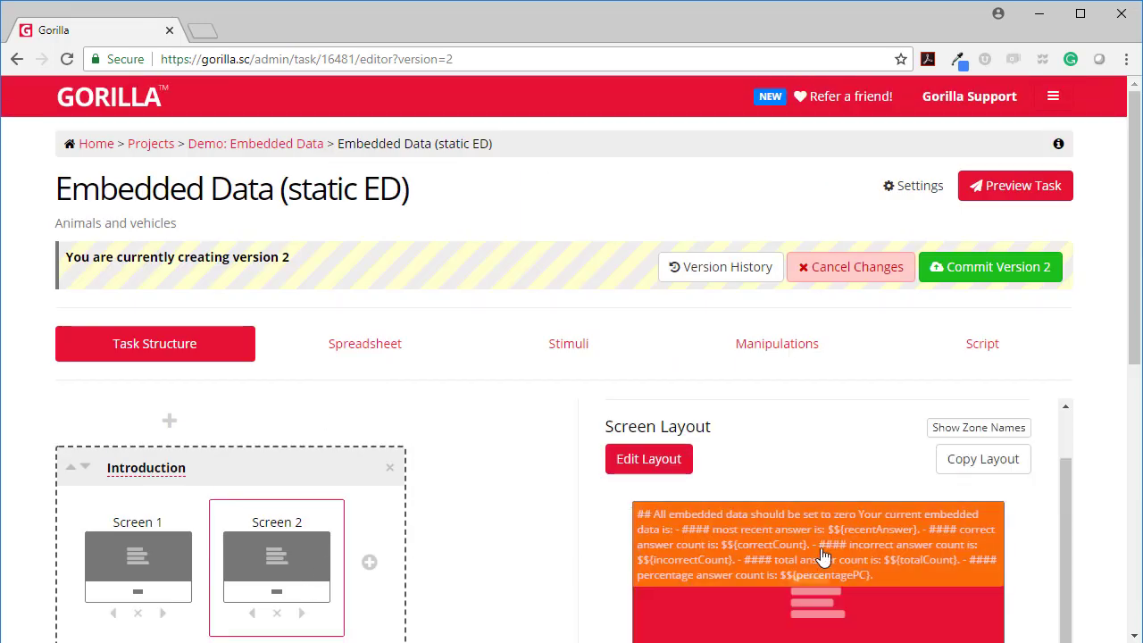
pyautogui.scroll(-4, 827, 556)
pyautogui.click(809, 300)
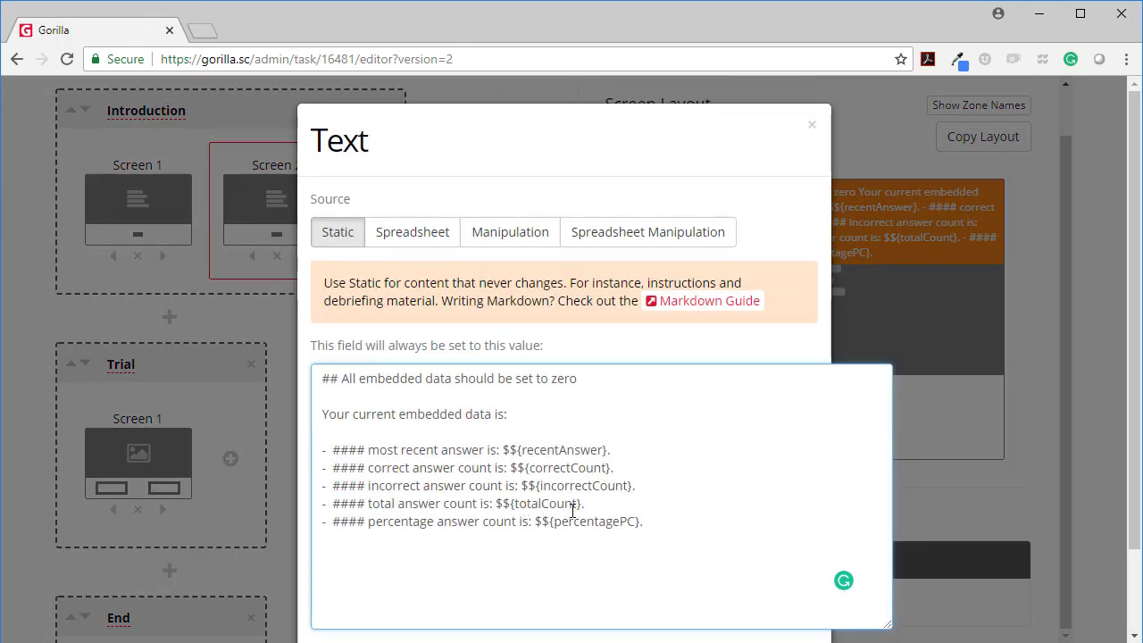
pyautogui.click(812, 125)
# Step: Open End Screen 1's text content, read its embedded-data placeholders, and close it
pyautogui.scroll(-2, 349, 428)
pyautogui.click(152, 512)
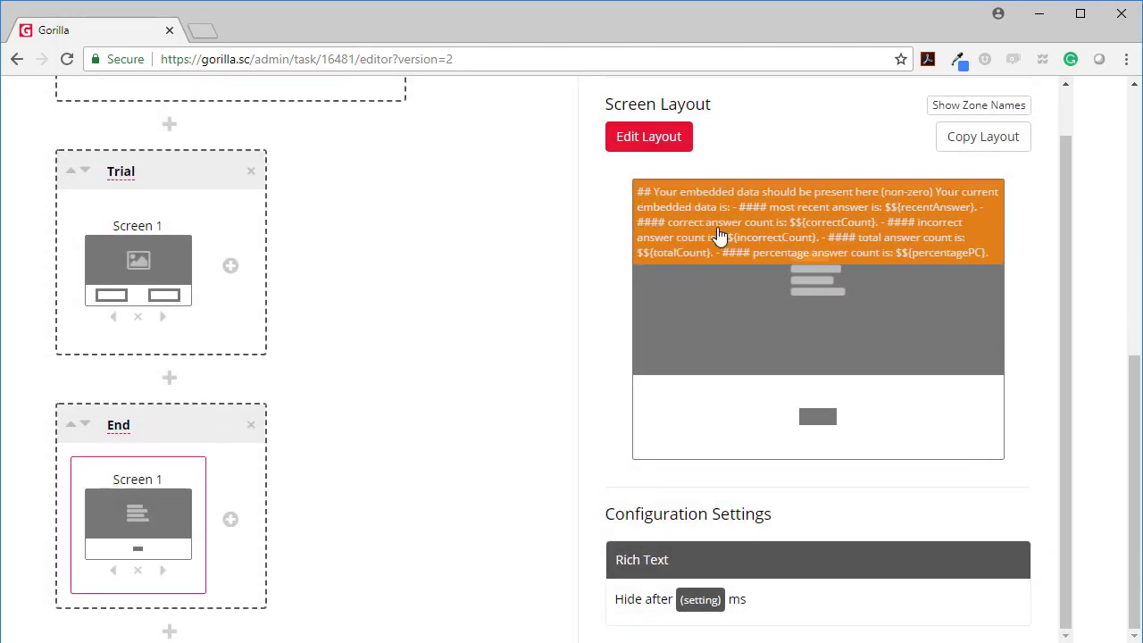
pyautogui.click(765, 285)
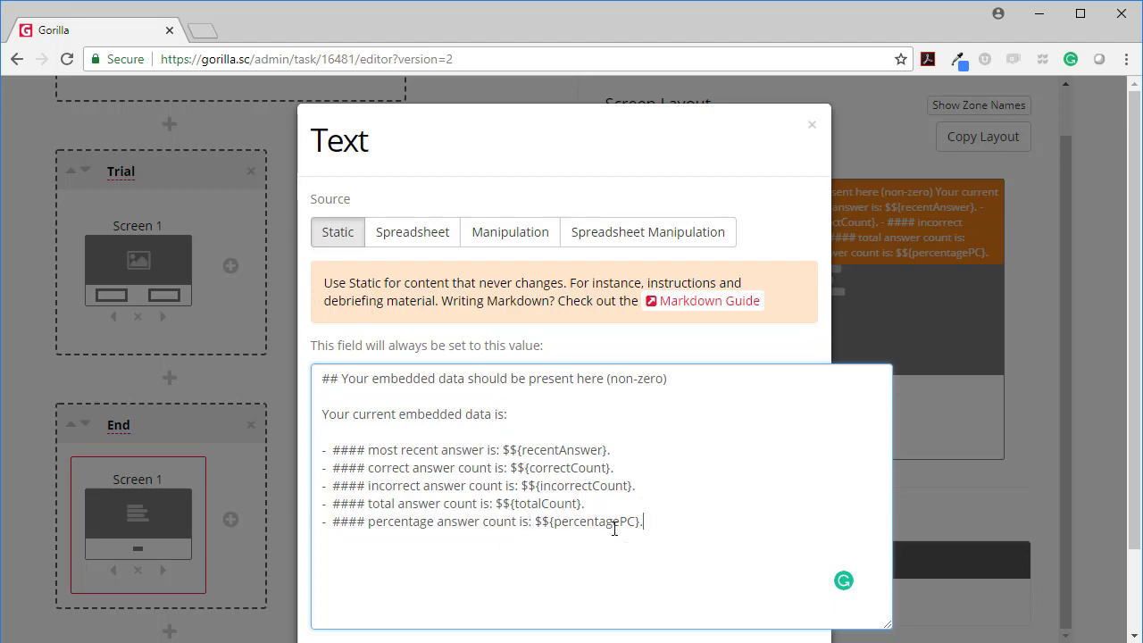
pyautogui.click(812, 124)
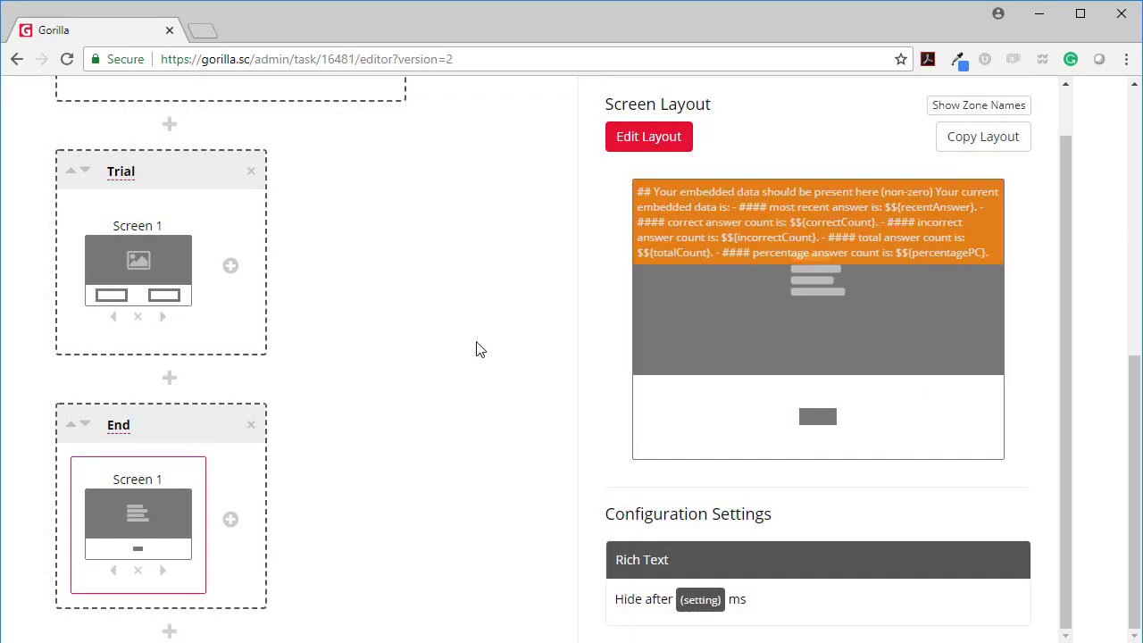
pyautogui.scroll(3, 301, 494)
pyautogui.scroll(-3, 365, 556)
pyautogui.scroll(6, 505, 354)
# Step: Commit task version 2 as 'basic implementation' and return to the Demo: Embedded Data project
pyautogui.click(982, 266)
pyautogui.click(400, 345)
pyautogui.write('basic im')
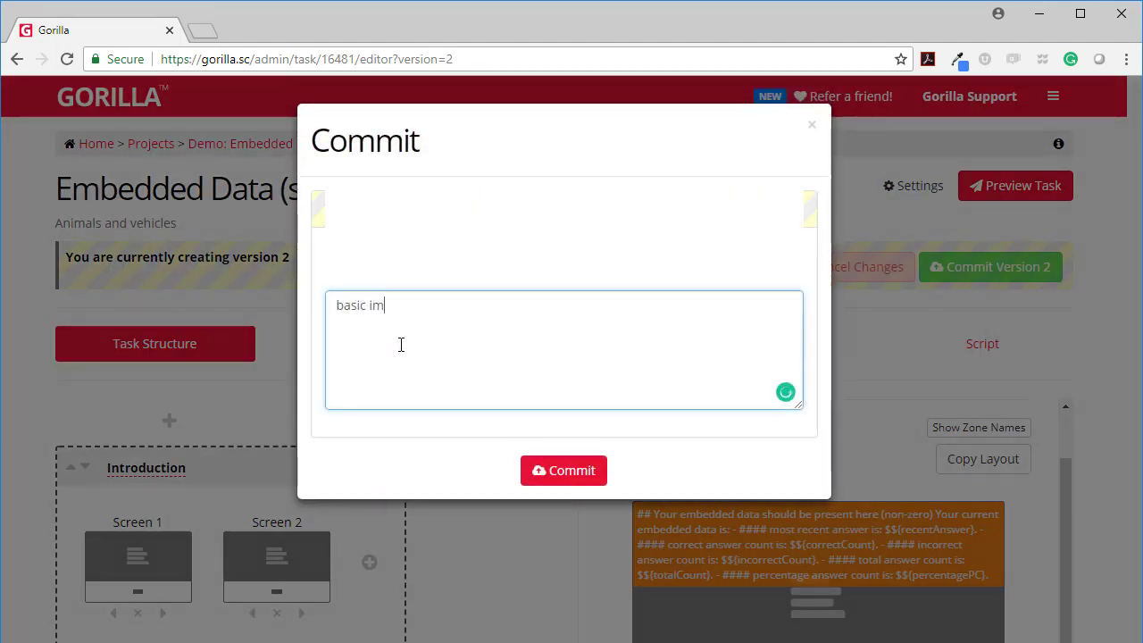
pyautogui.write('plemetnation')
pyautogui.press('BackSpace')
pyautogui.press('BackSpace')
pyautogui.press('BackSpace')
pyautogui.press('BackSpace')
pyautogui.write('tation')
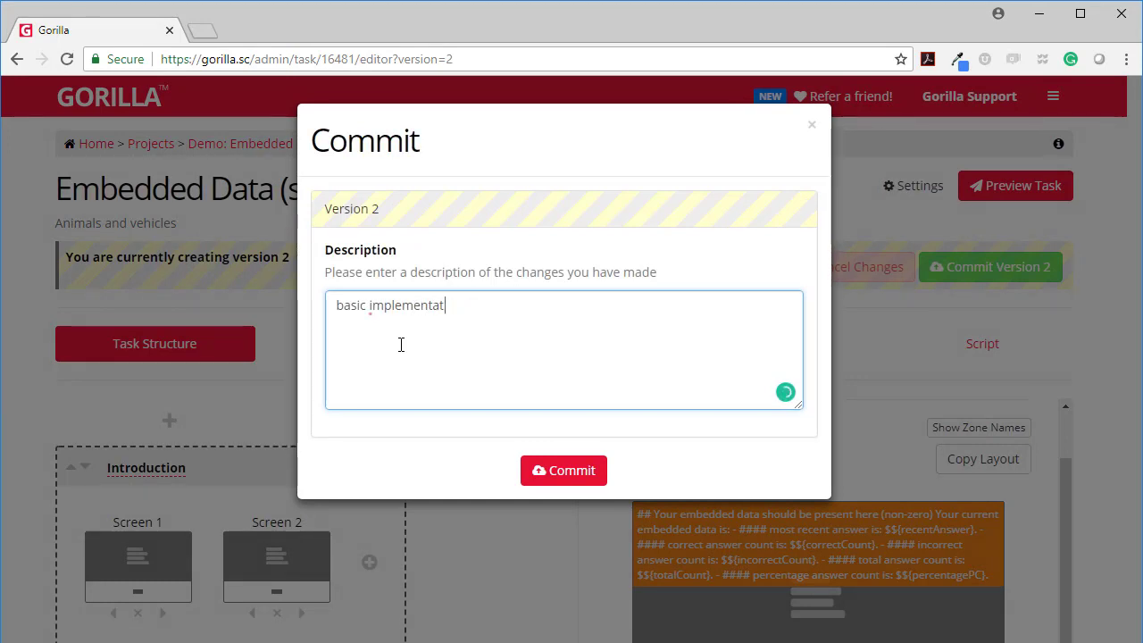
pyautogui.click(558, 475)
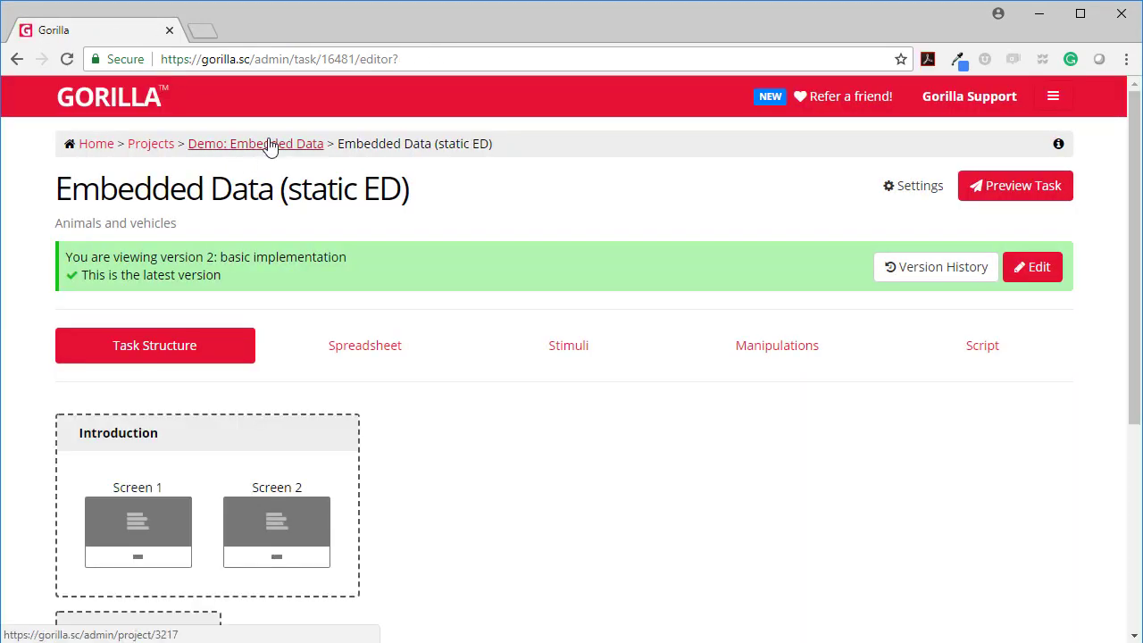
pyautogui.click(270, 148)
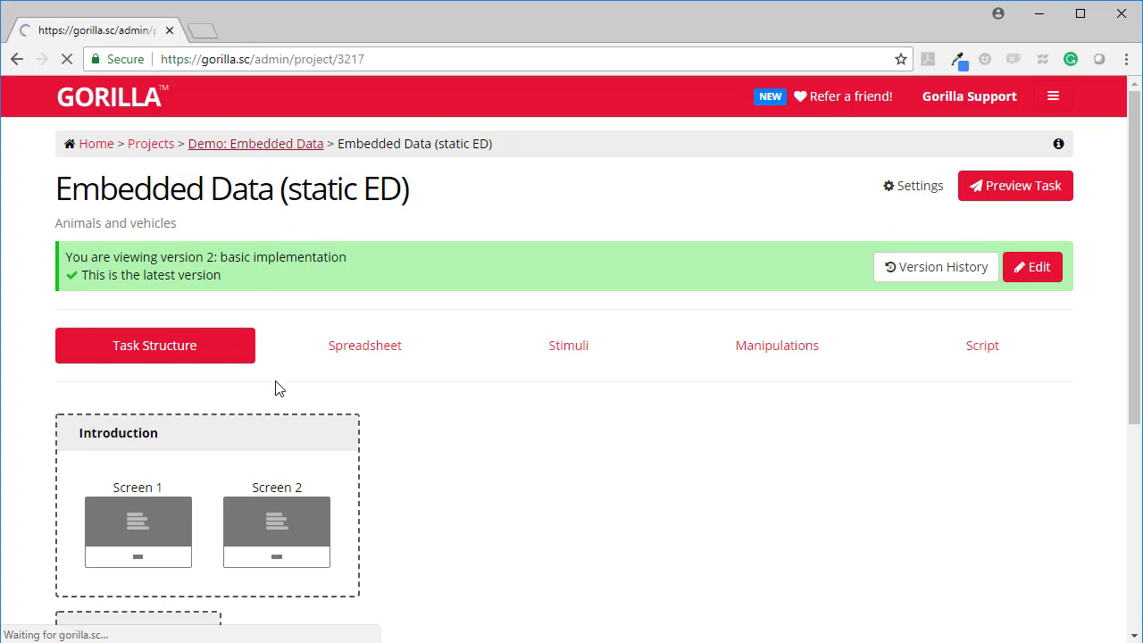
# Step: Open Embedded Data Static, check a task node's update-version option, then start editing as version 3
pyautogui.click(152, 391)
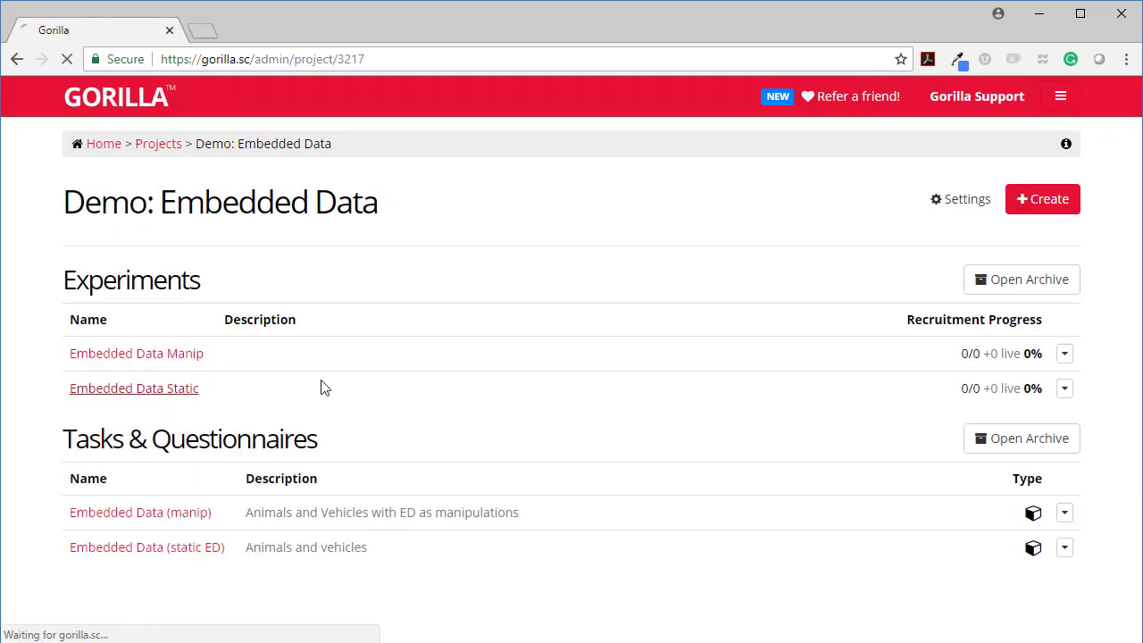
pyautogui.scroll(-2, 756, 597)
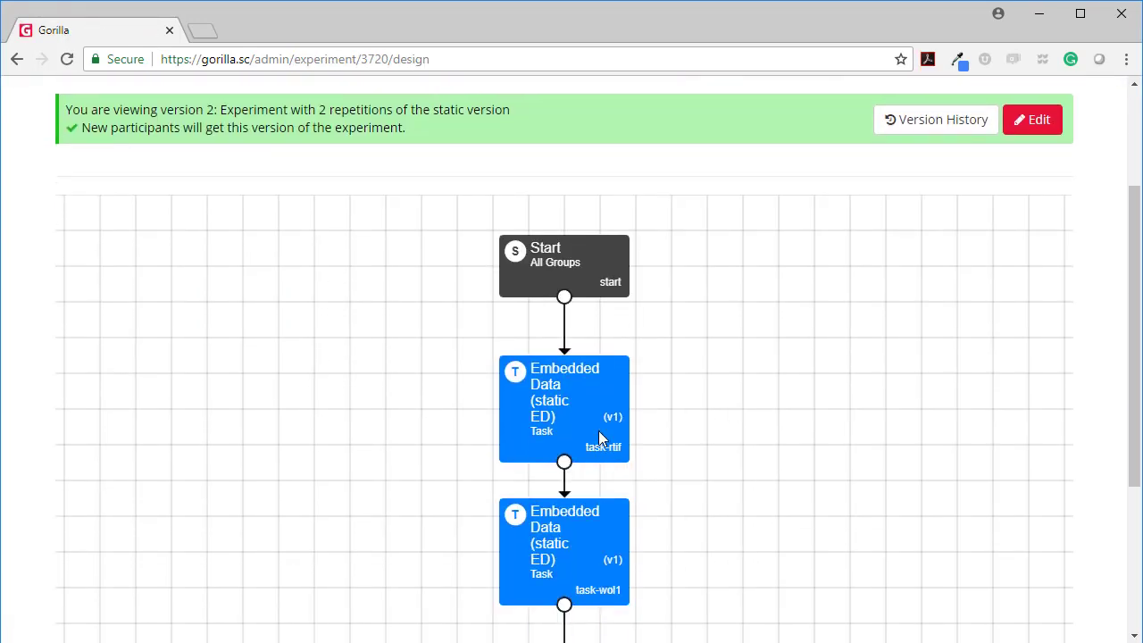
pyautogui.click(597, 419)
pyautogui.scroll(-4, 408, 426)
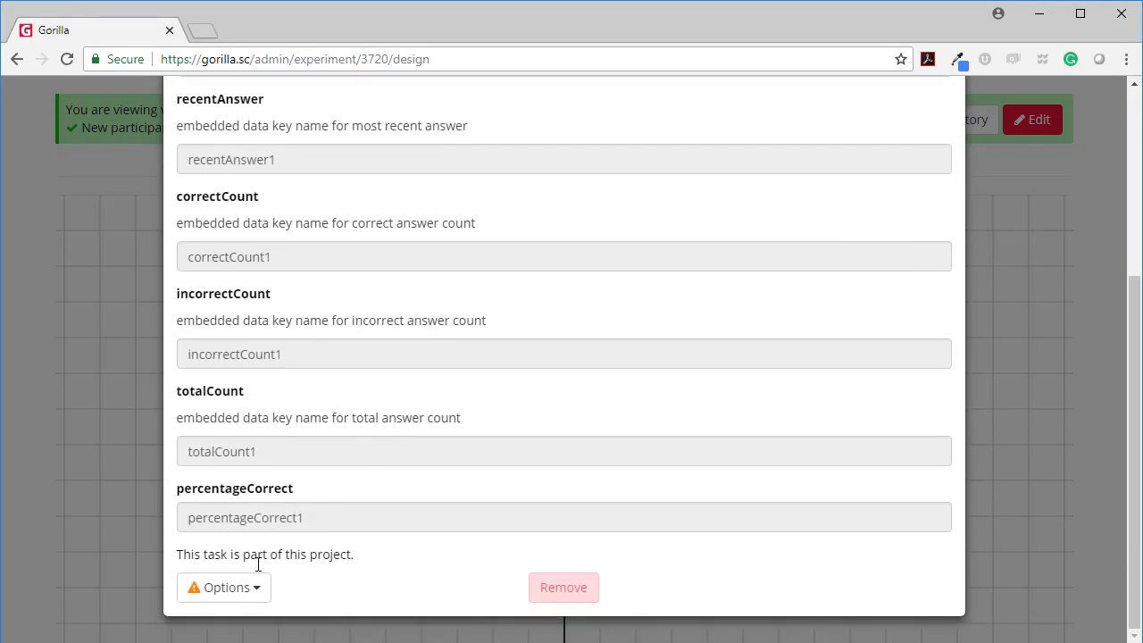
pyautogui.click(247, 586)
pyautogui.scroll(-1, 276, 599)
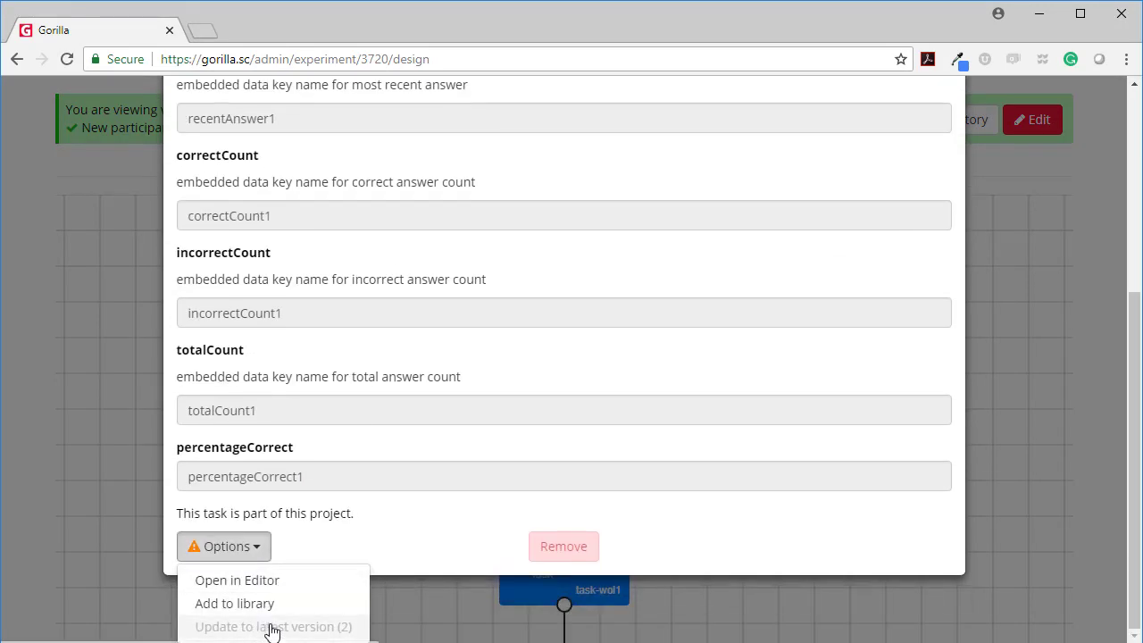
pyautogui.click(267, 622)
pyautogui.click(947, 126)
pyautogui.click(1040, 120)
pyautogui.scroll(-4, 422, 374)
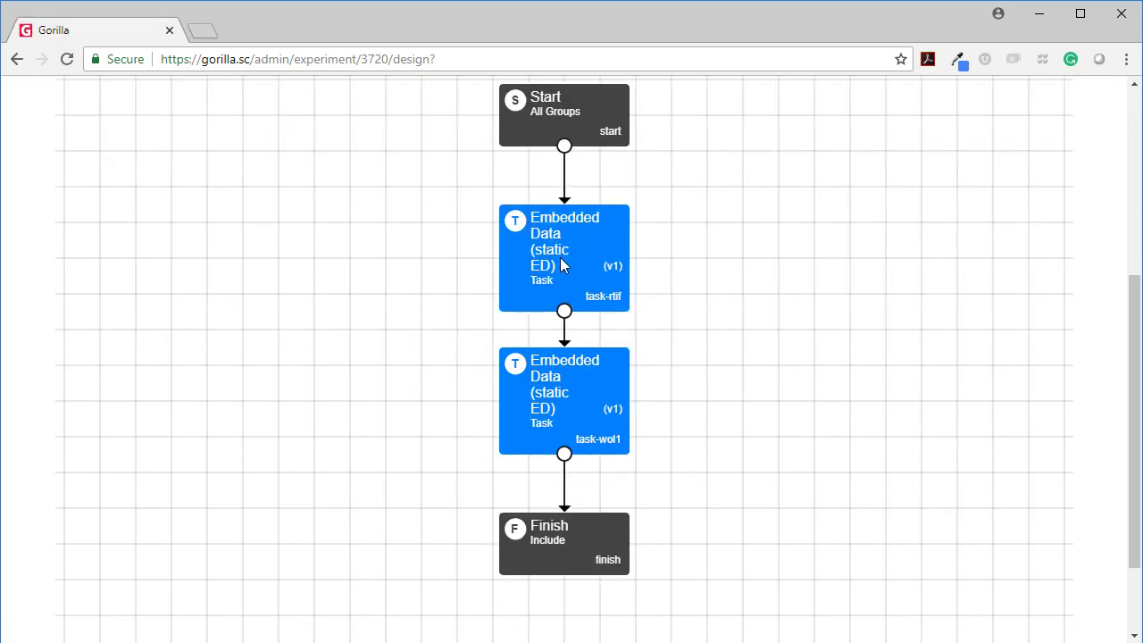
# Step: Update both Embedded Data (static ED) task nodes to task version 2
pyautogui.click(528, 262)
pyautogui.scroll(-3, 232, 532)
pyautogui.click(258, 600)
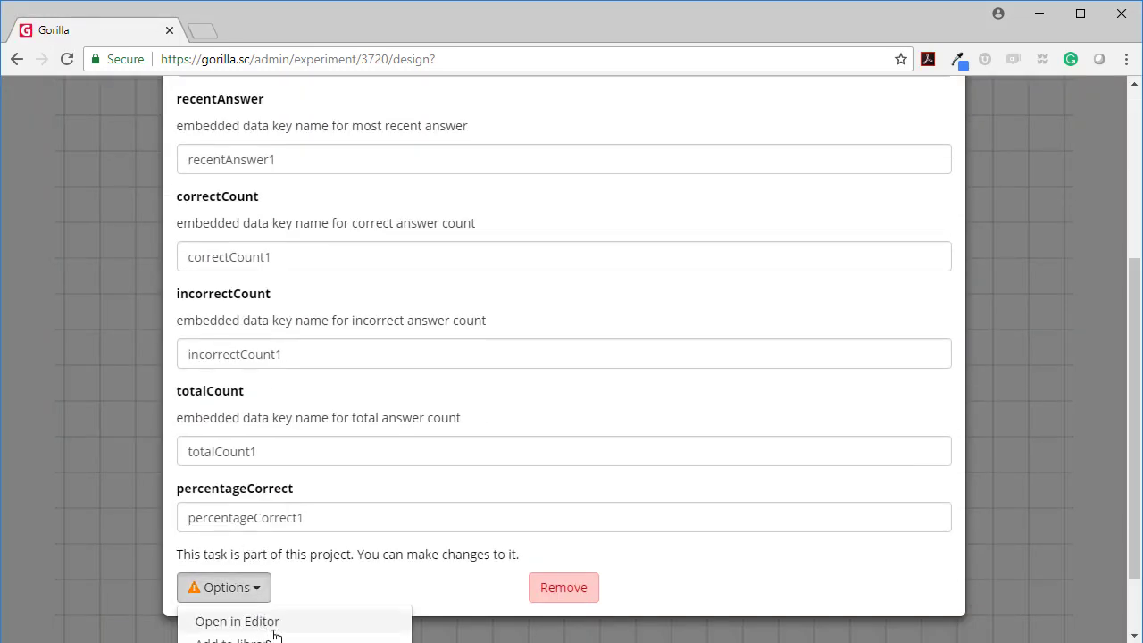
pyautogui.scroll(-1, 286, 625)
pyautogui.click(292, 582)
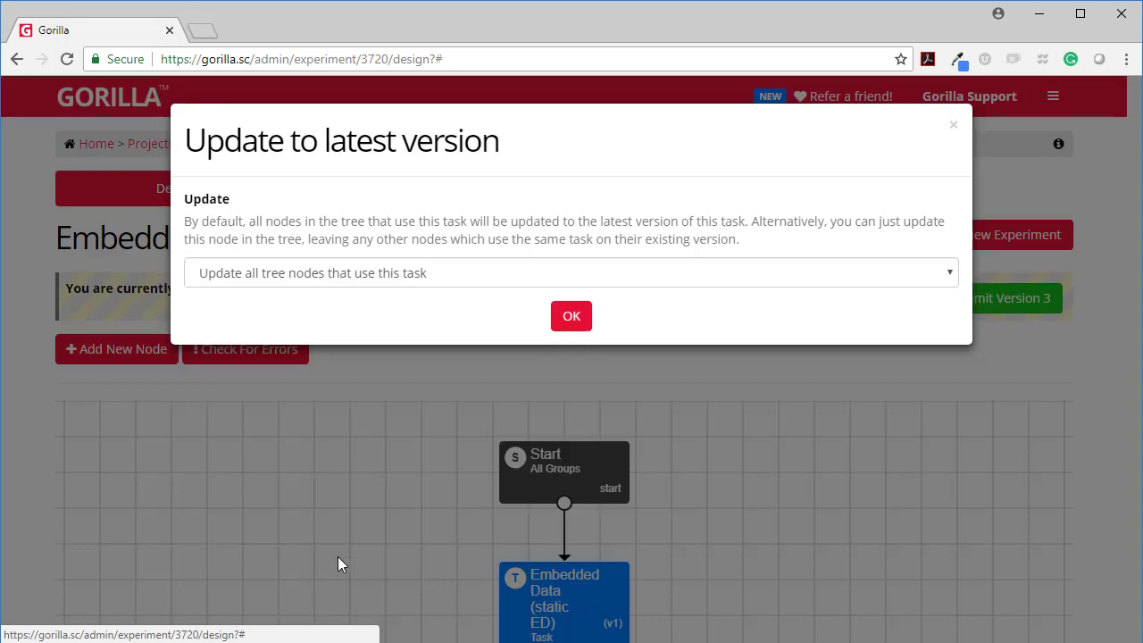
pyautogui.click(572, 314)
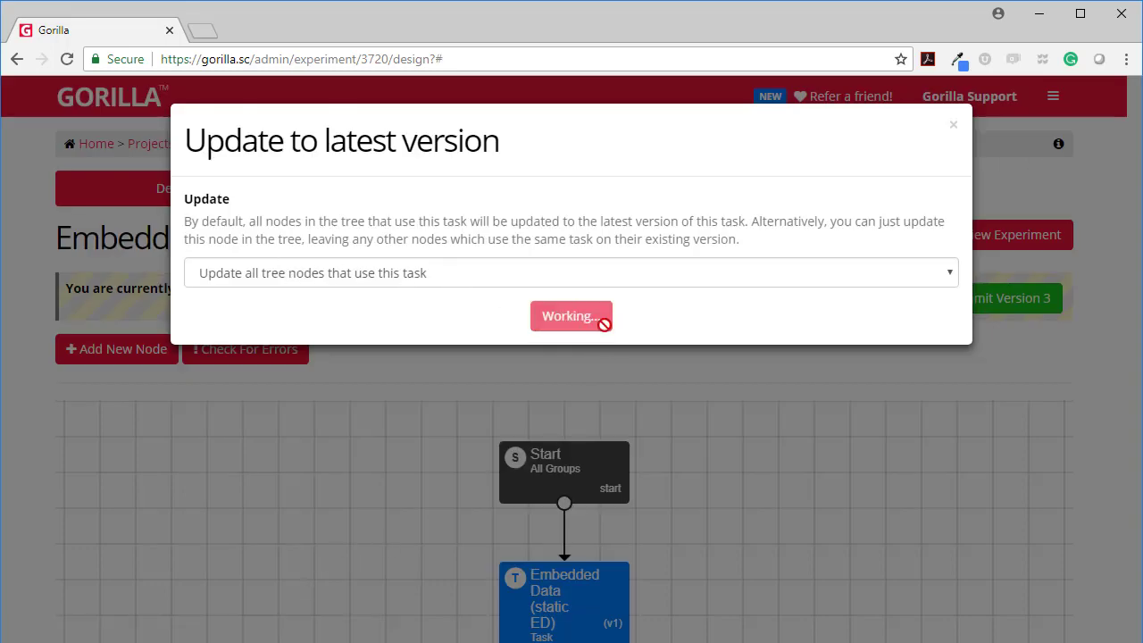
pyautogui.scroll(-4, 752, 540)
pyautogui.scroll(1, 750, 537)
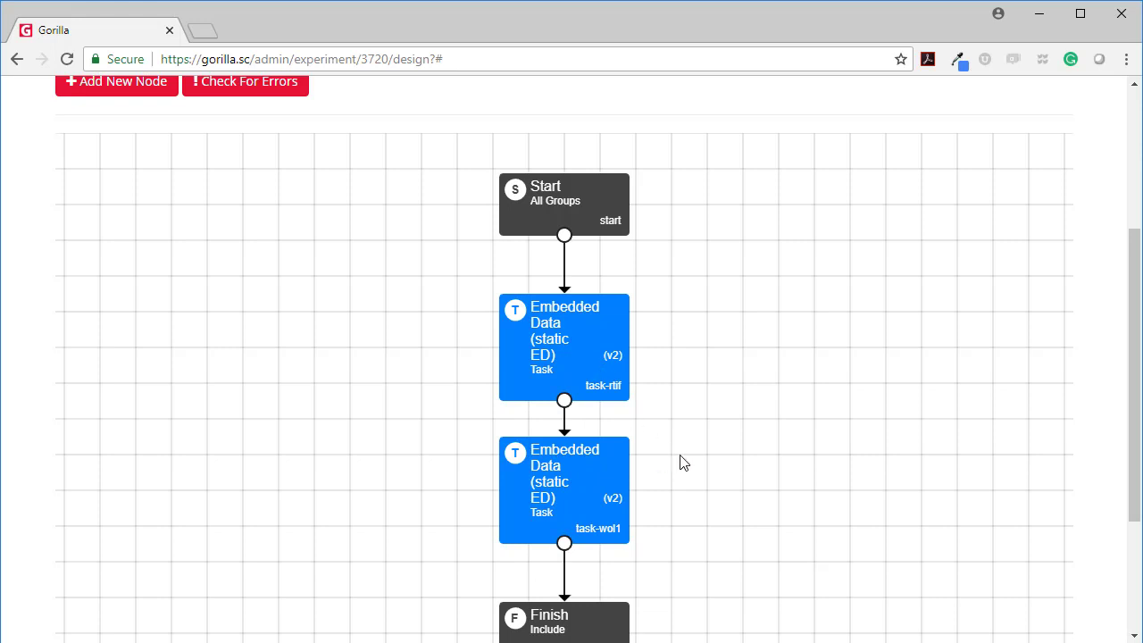
pyautogui.scroll(3, 684, 462)
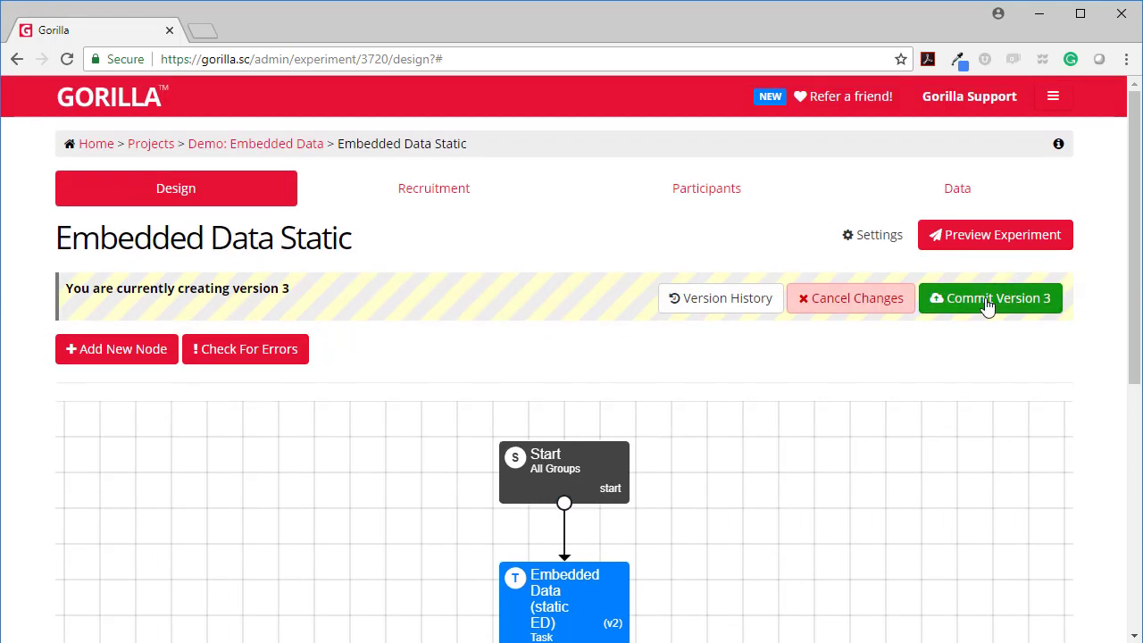
# Step: Commit experiment version 3 with the description 'with task'
pyautogui.click(987, 306)
pyautogui.click(384, 363)
pyautogui.write('with task')
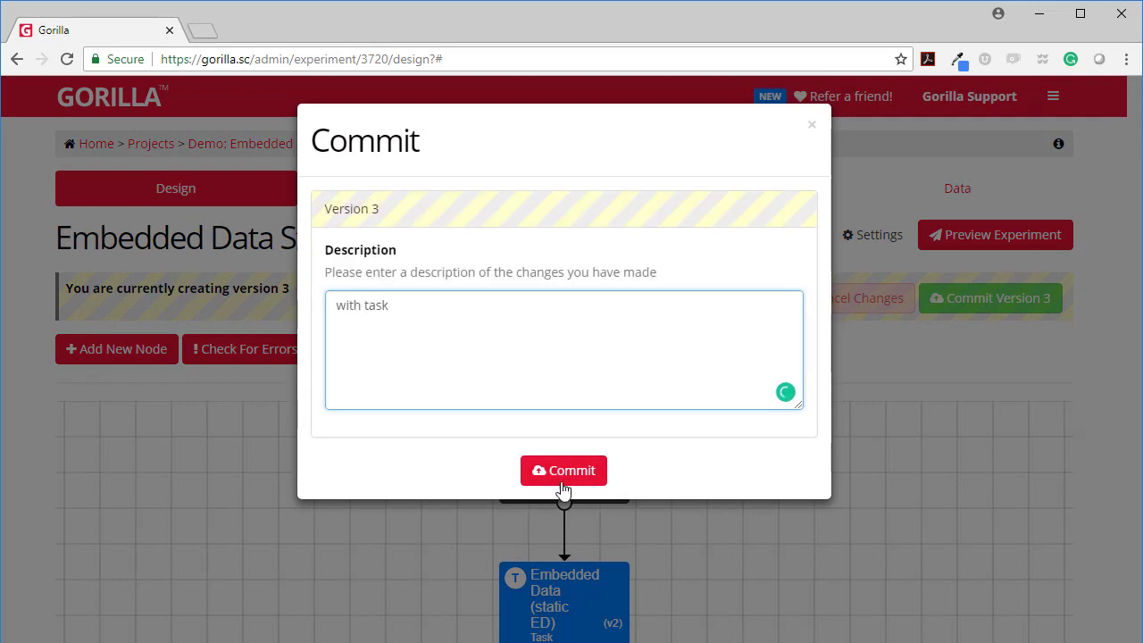
pyautogui.click(558, 482)
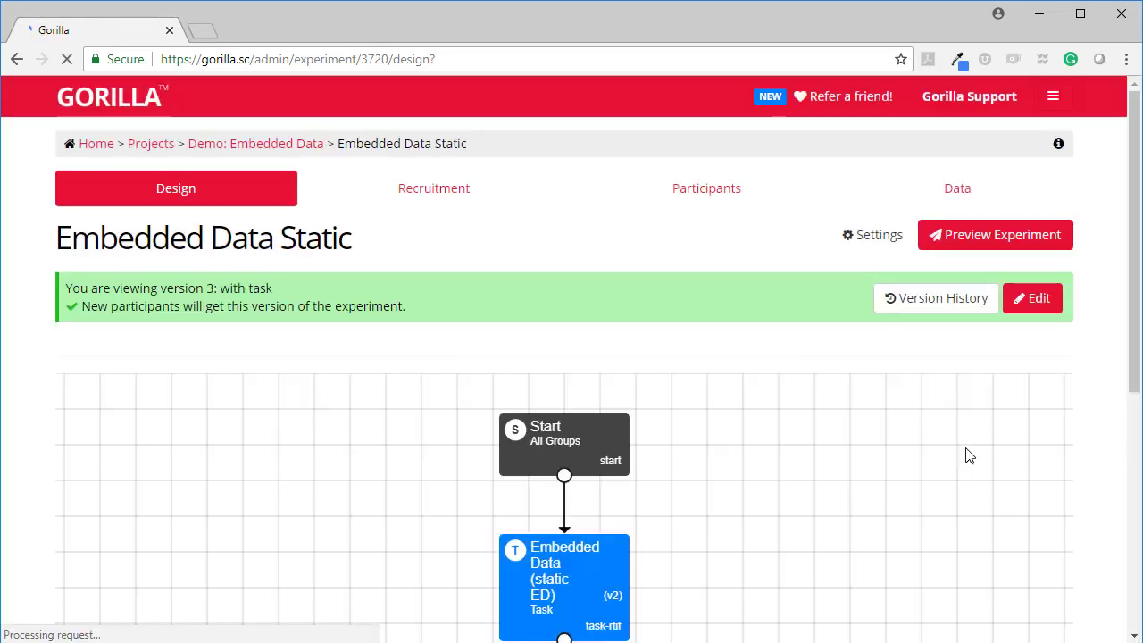
# Step: Launch the experiment preview and continue past the introduction into the categorisation trials
pyautogui.click(990, 239)
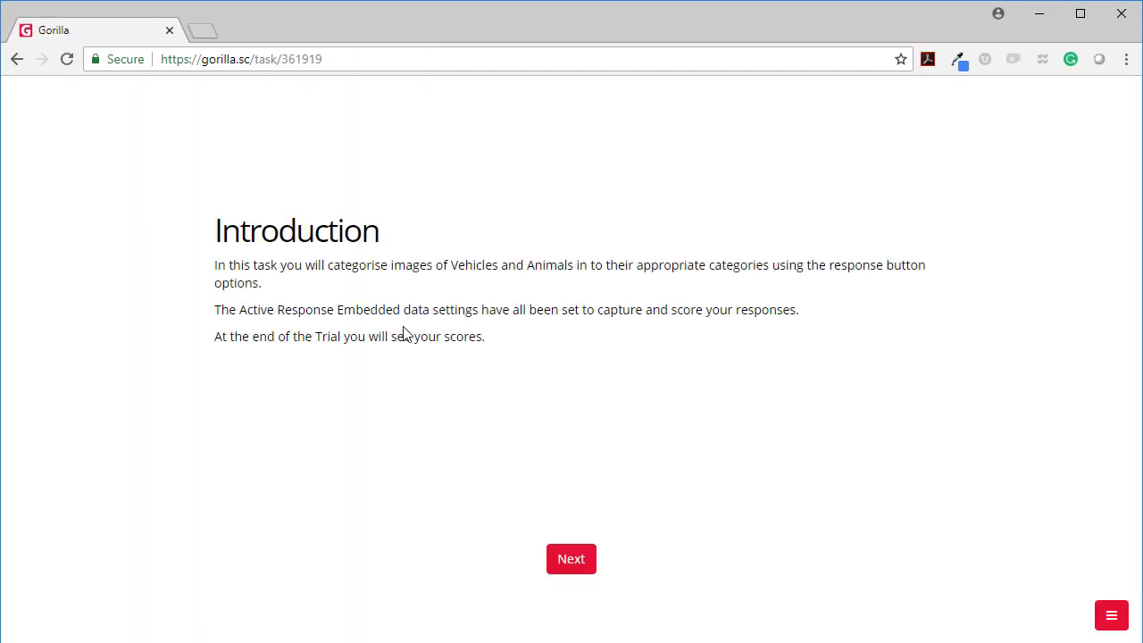
pyautogui.click(572, 559)
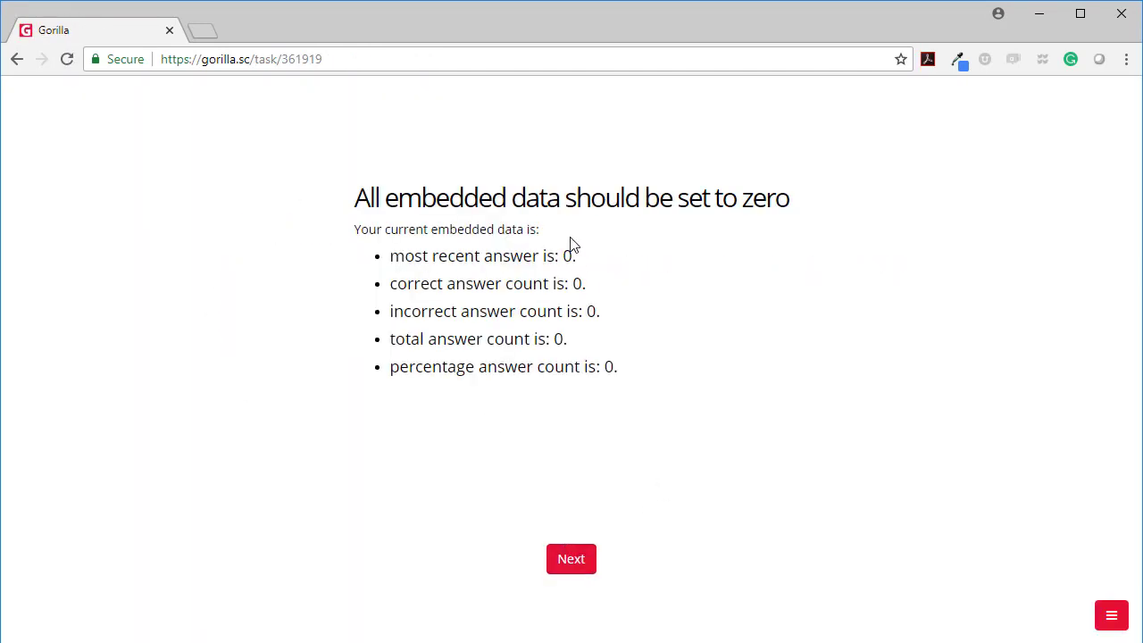
pyautogui.click(572, 561)
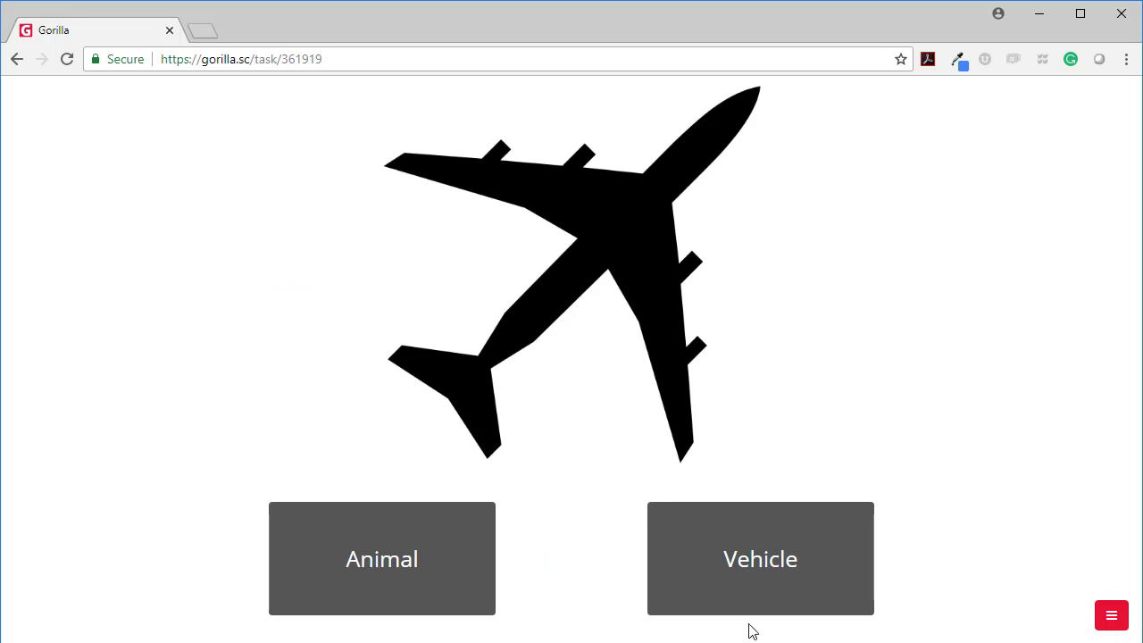
# Step: Classify airplane, truck, tractor and ship as vehicles and fish, cat, elephant and duck as animals
pyautogui.click(741, 559)
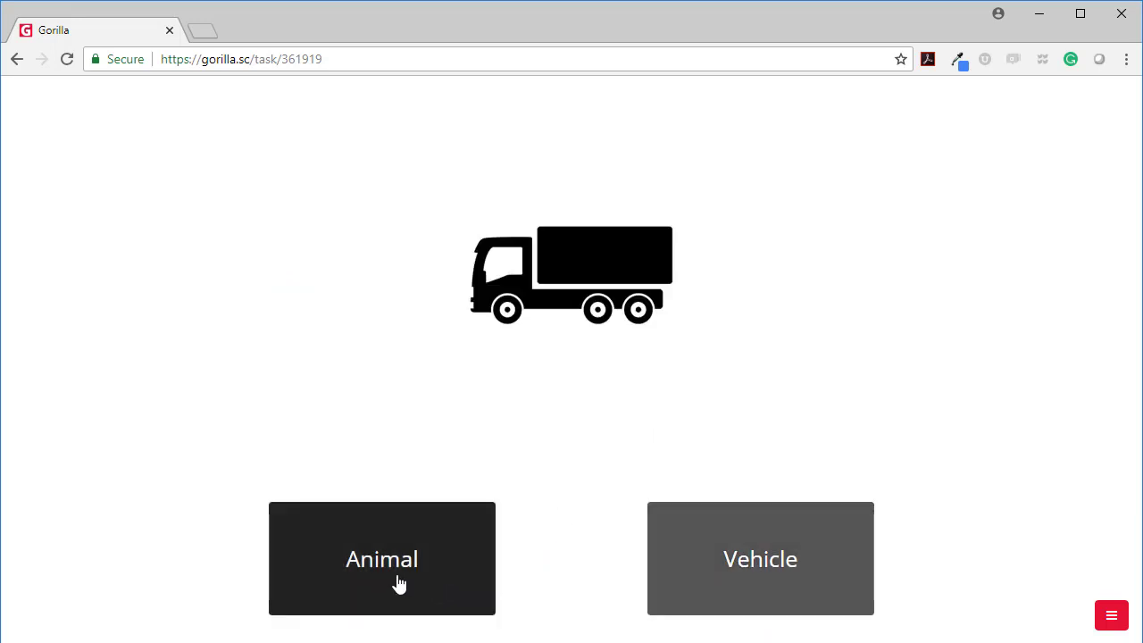
pyautogui.click(694, 564)
pyautogui.click(677, 549)
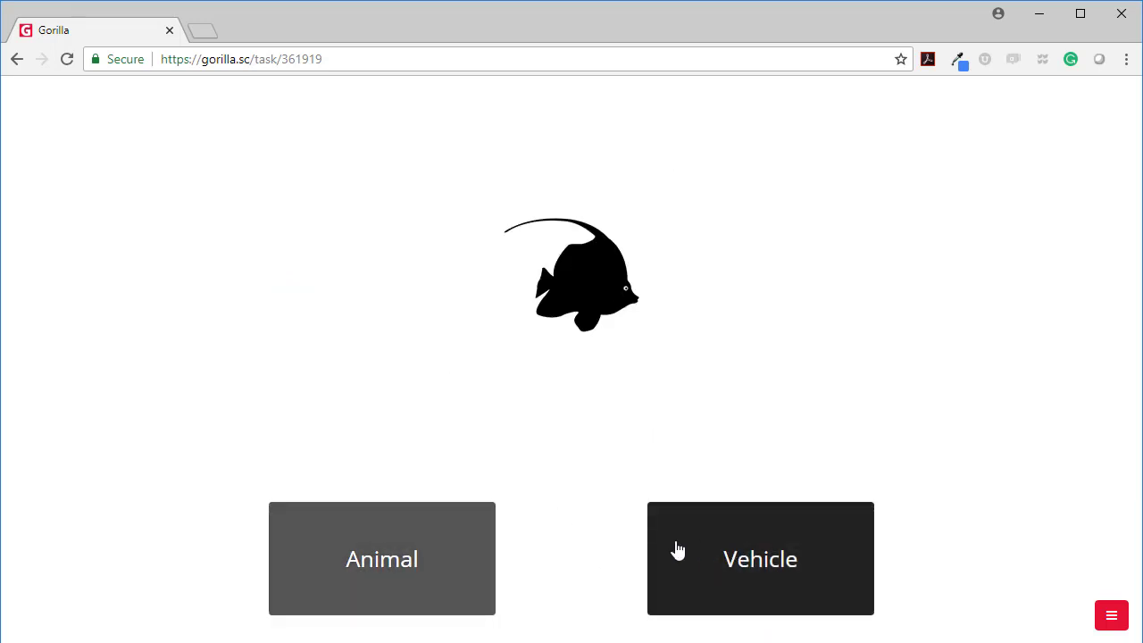
pyautogui.click(449, 567)
pyautogui.click(411, 547)
pyautogui.click(383, 546)
pyautogui.click(384, 546)
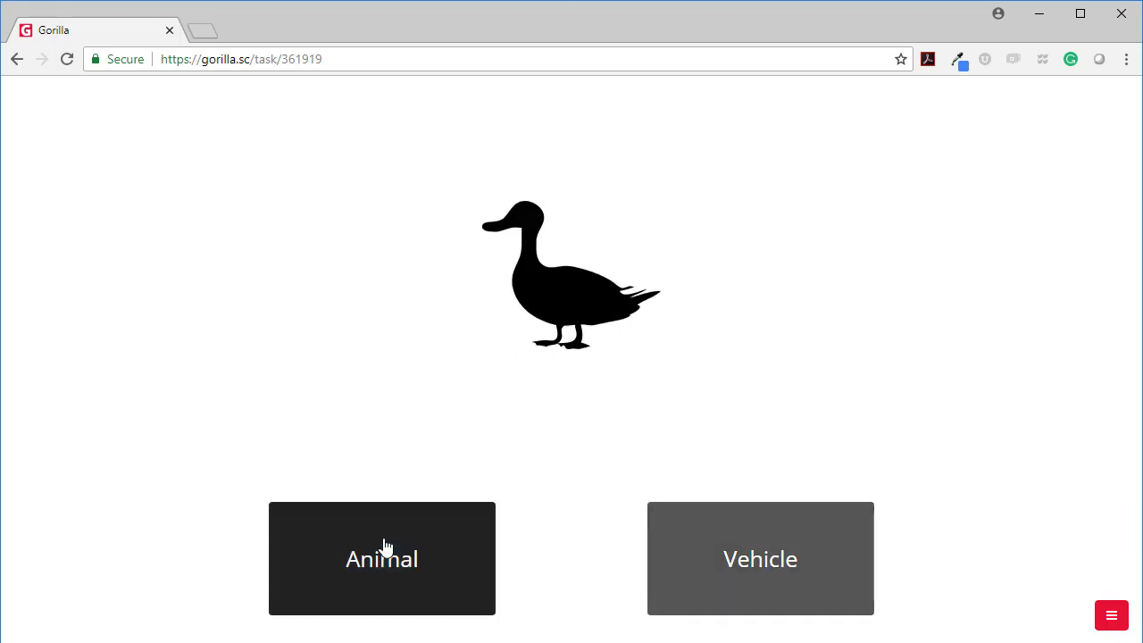
pyautogui.click(385, 546)
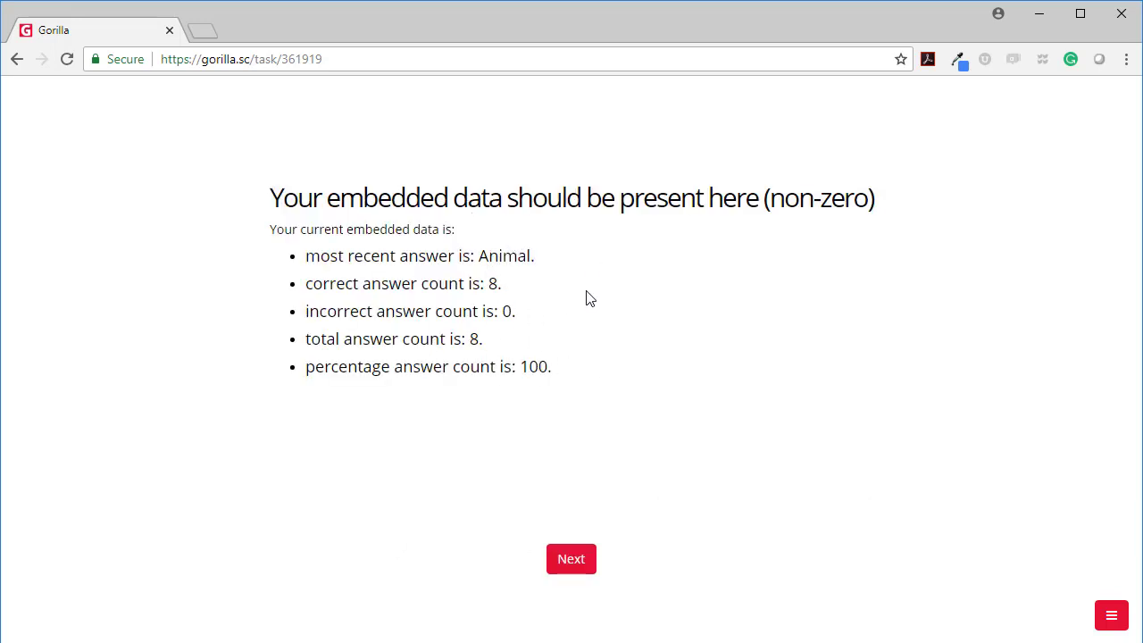
# Step: Continue into the second task run, past its introduction, and start its trials
pyautogui.click(573, 570)
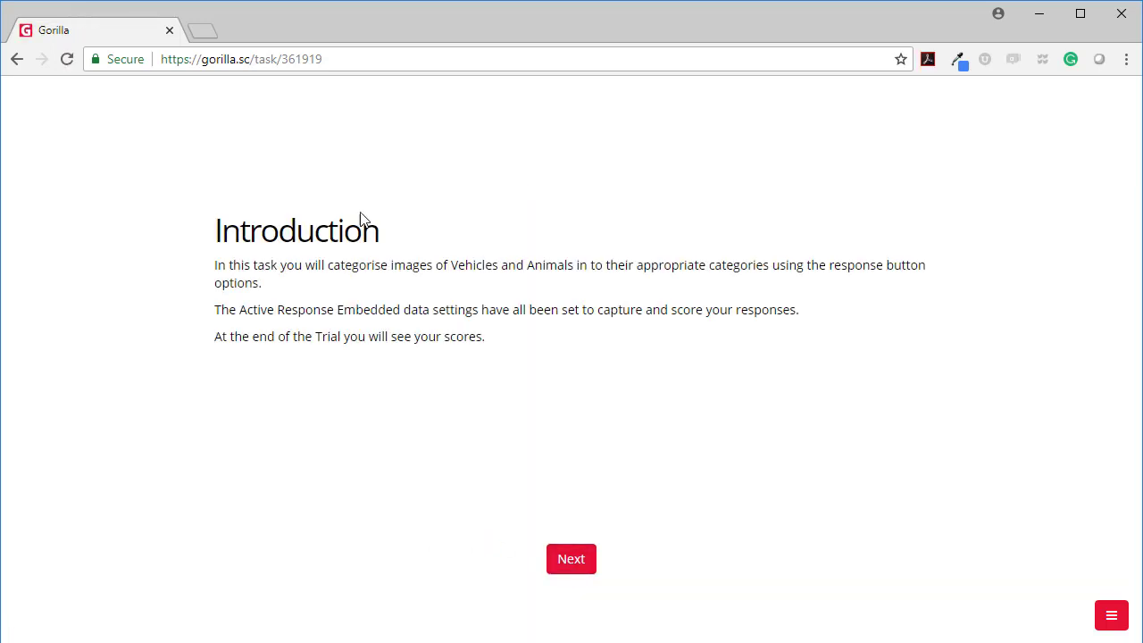
pyautogui.click(582, 571)
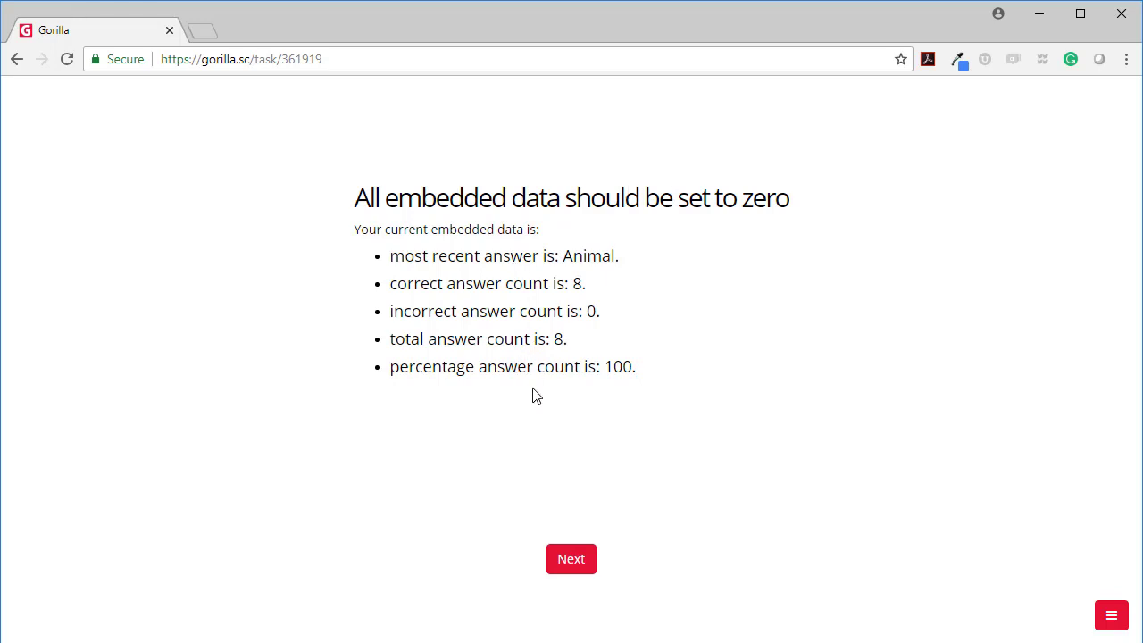
pyautogui.click(565, 568)
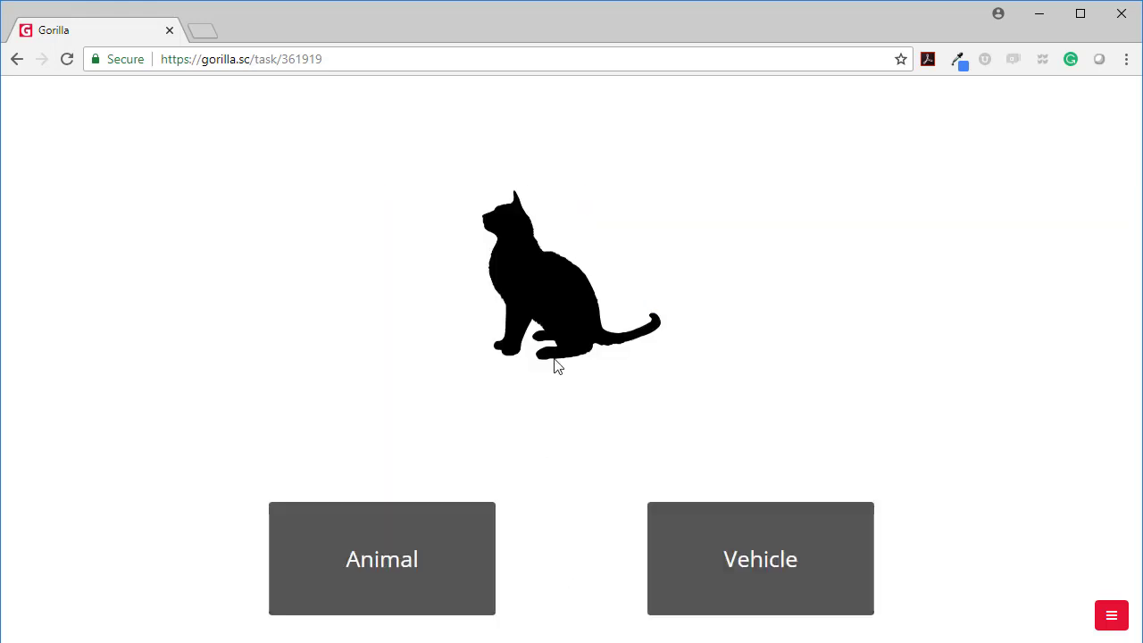
# Step: Answer all eight picture trials, ending with the airplane, and continue past the embedded-data summary
pyautogui.click(760, 588)
pyautogui.click(758, 587)
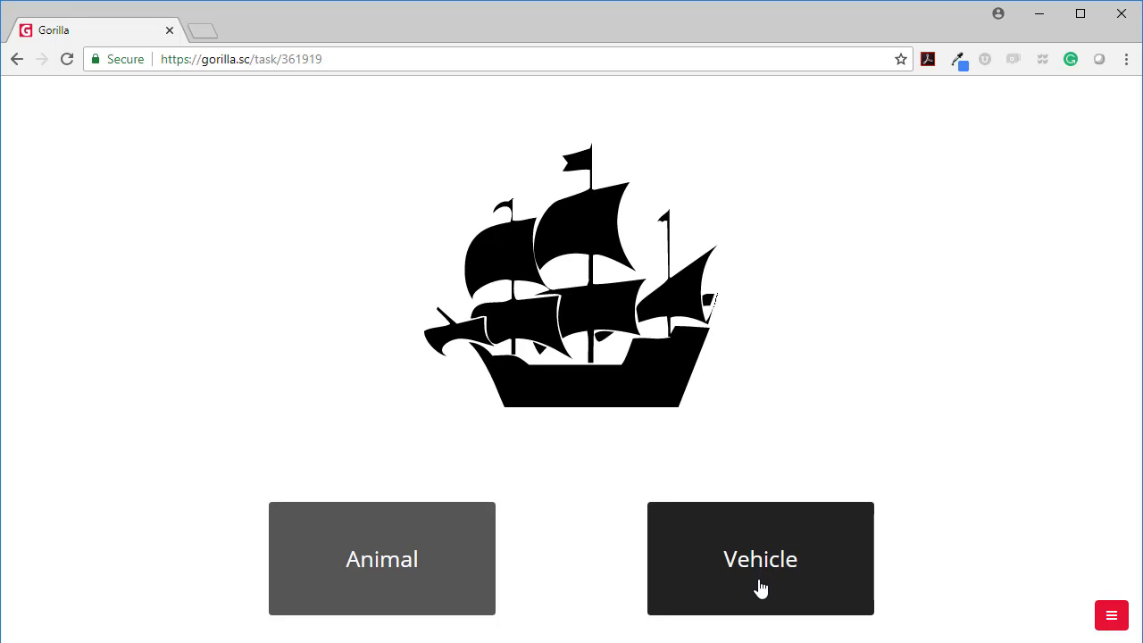
pyautogui.click(460, 597)
pyautogui.click(714, 577)
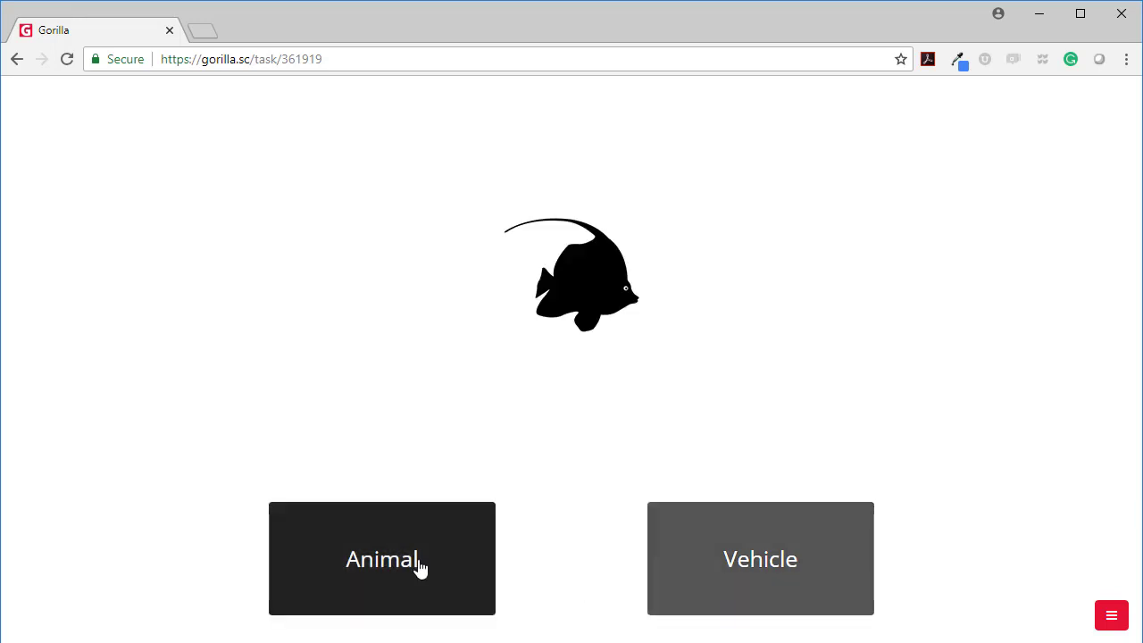
pyautogui.click(709, 569)
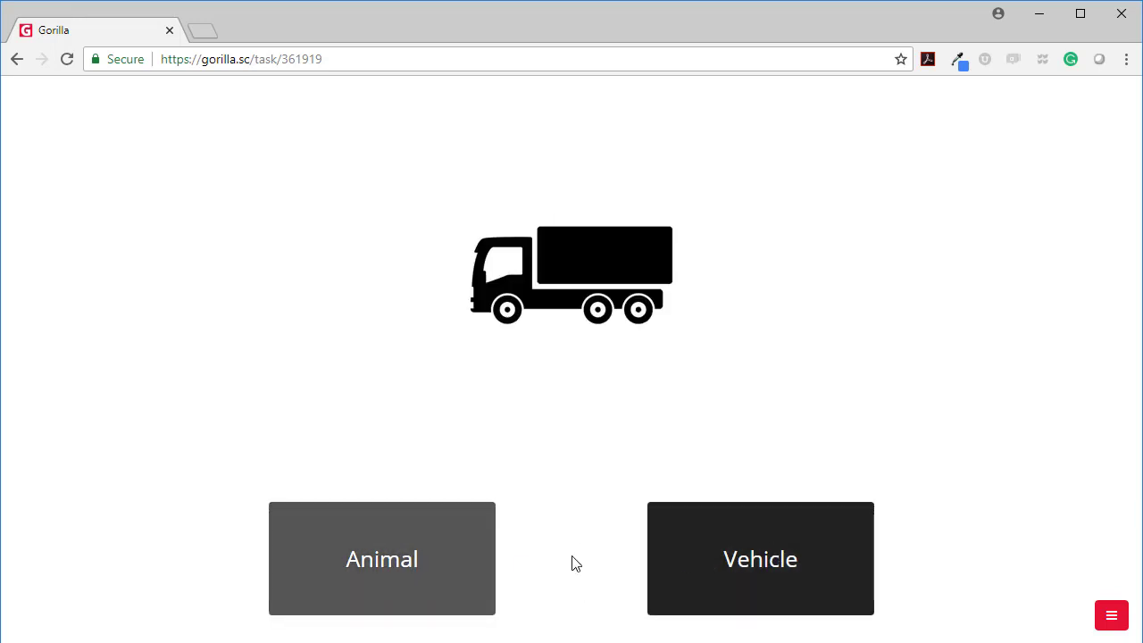
pyautogui.click(463, 573)
pyautogui.click(464, 572)
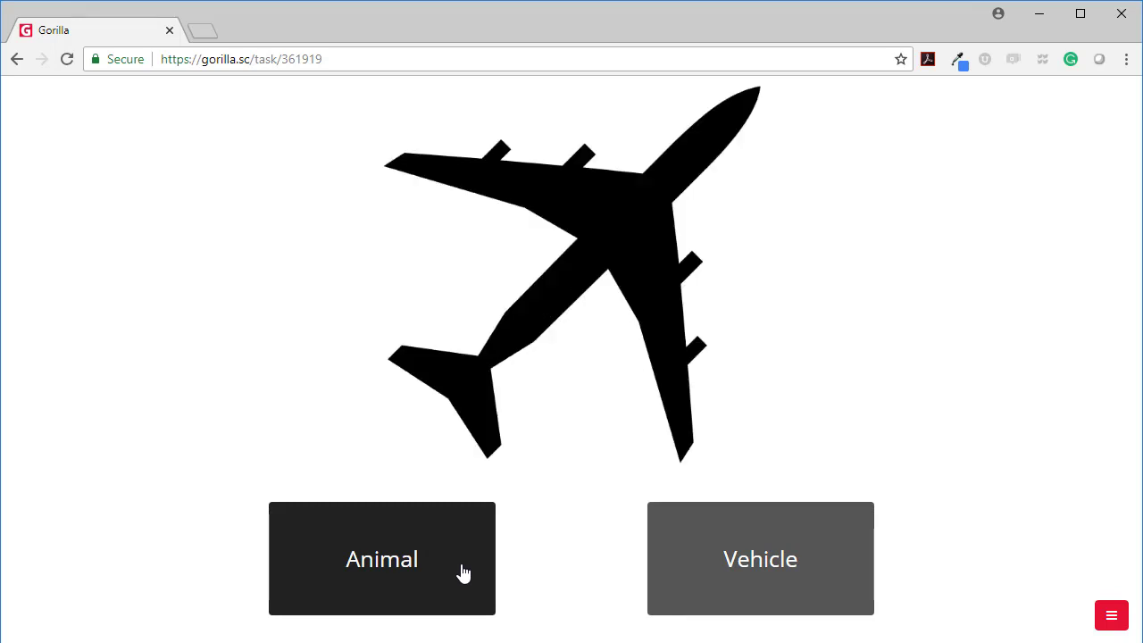
pyautogui.click(462, 571)
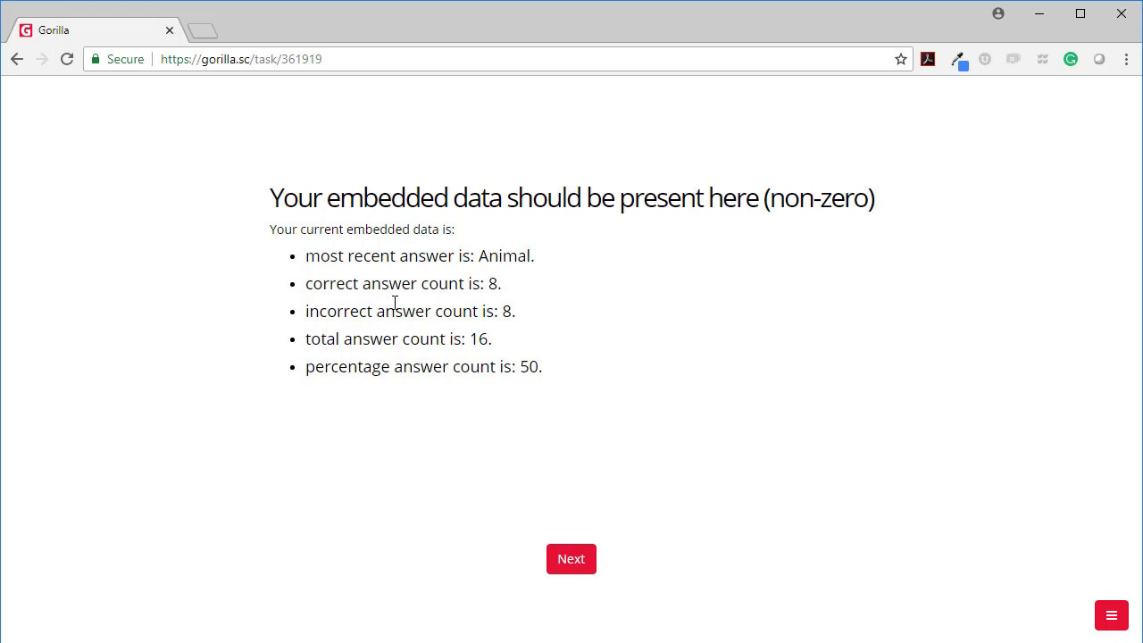
pyautogui.click(577, 569)
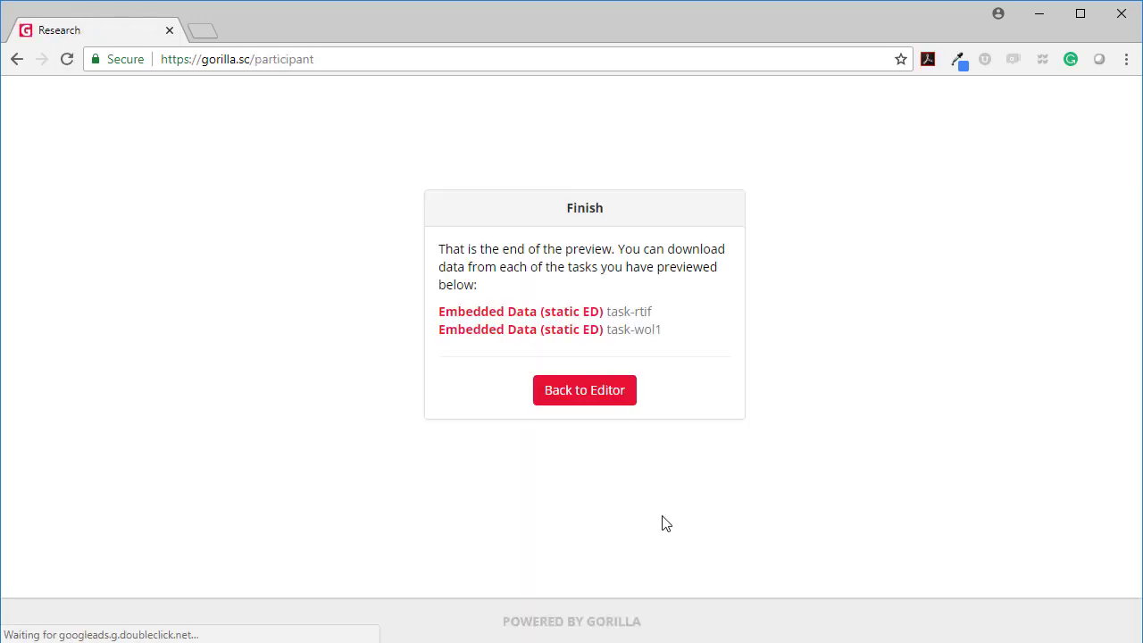
# Step: Leave the preview and return to the Demo: Embedded Data project's task editor
pyautogui.click(596, 398)
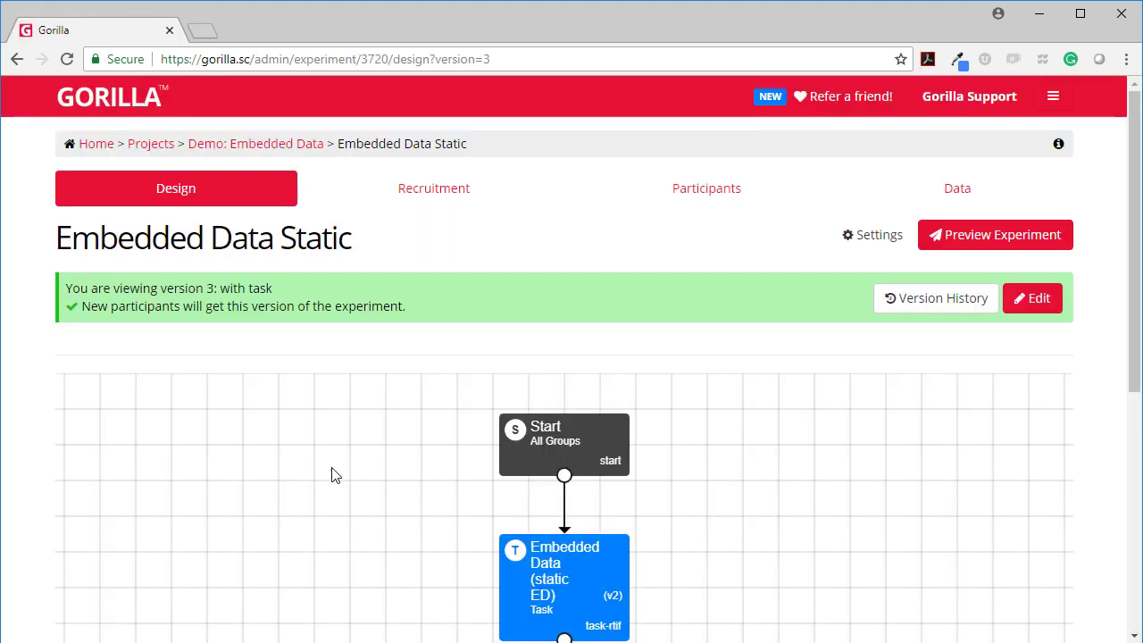
pyautogui.click(280, 143)
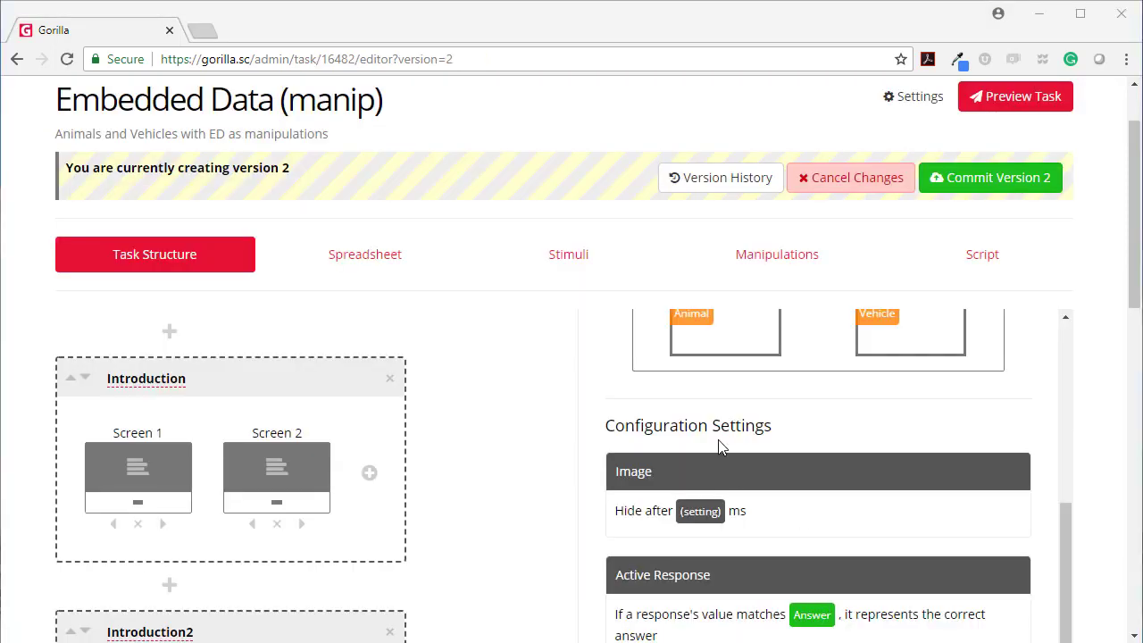
pyautogui.scroll(2, 625, 433)
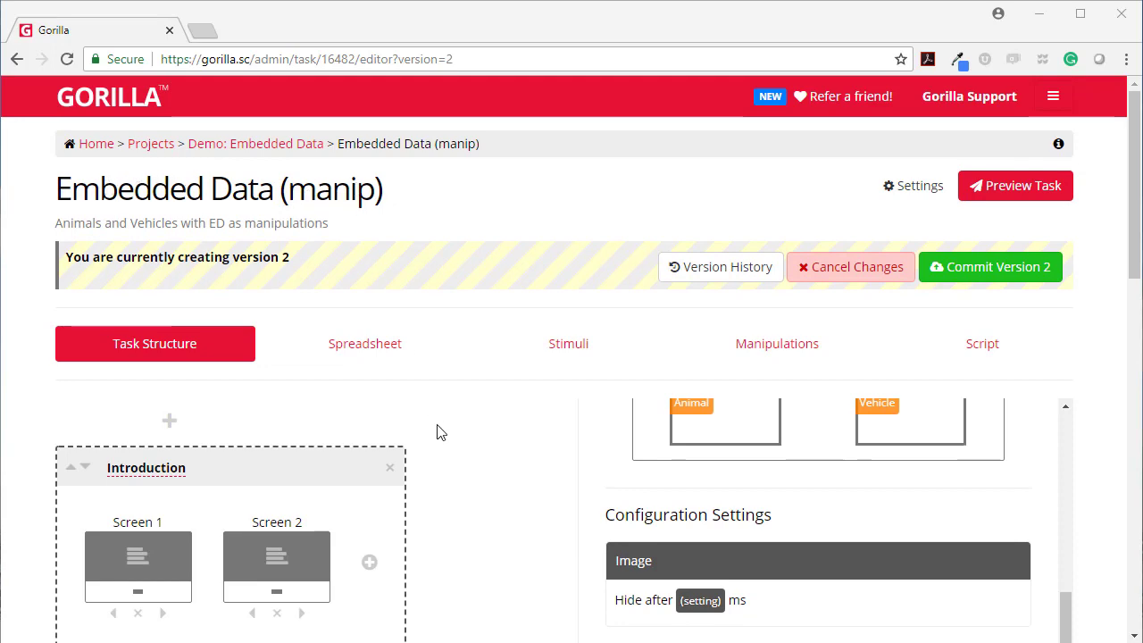
pyautogui.scroll(-7, 449, 492)
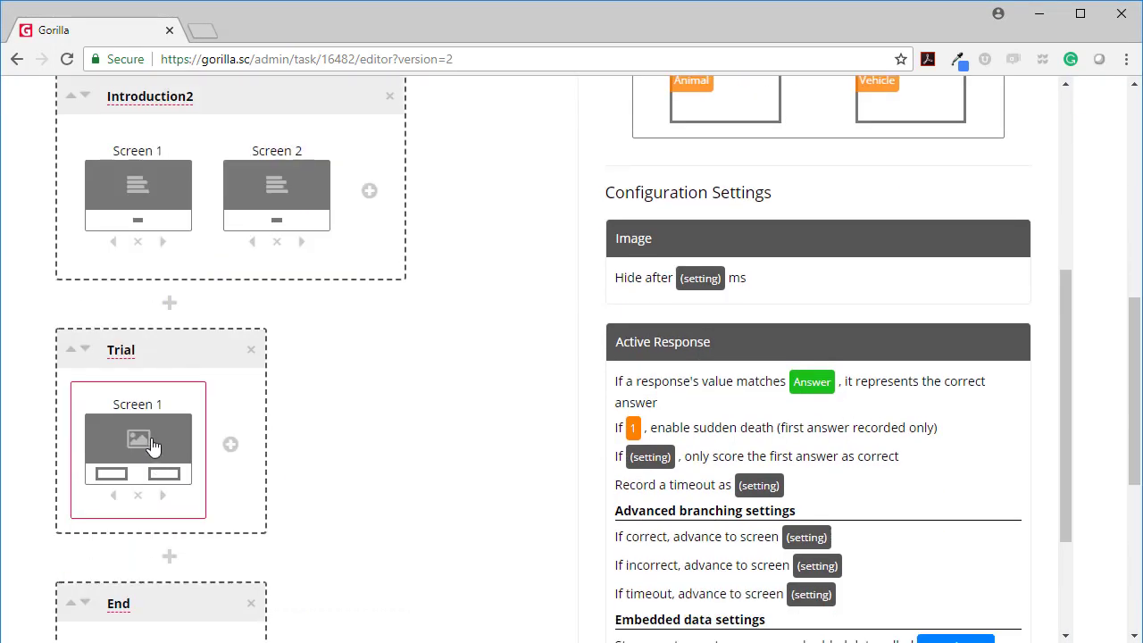
pyautogui.scroll(4, 902, 466)
pyautogui.scroll(-6, 883, 416)
# Step: Set the recentAnswer embedded data source to Manipulation and confirm
pyautogui.click(976, 480)
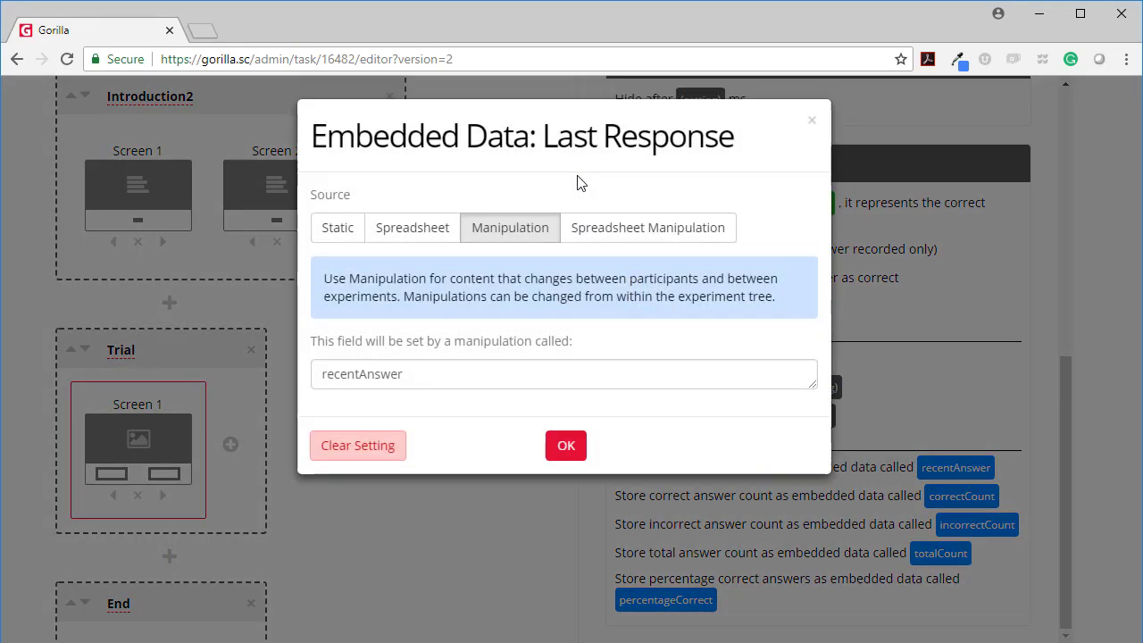
pyautogui.click(342, 237)
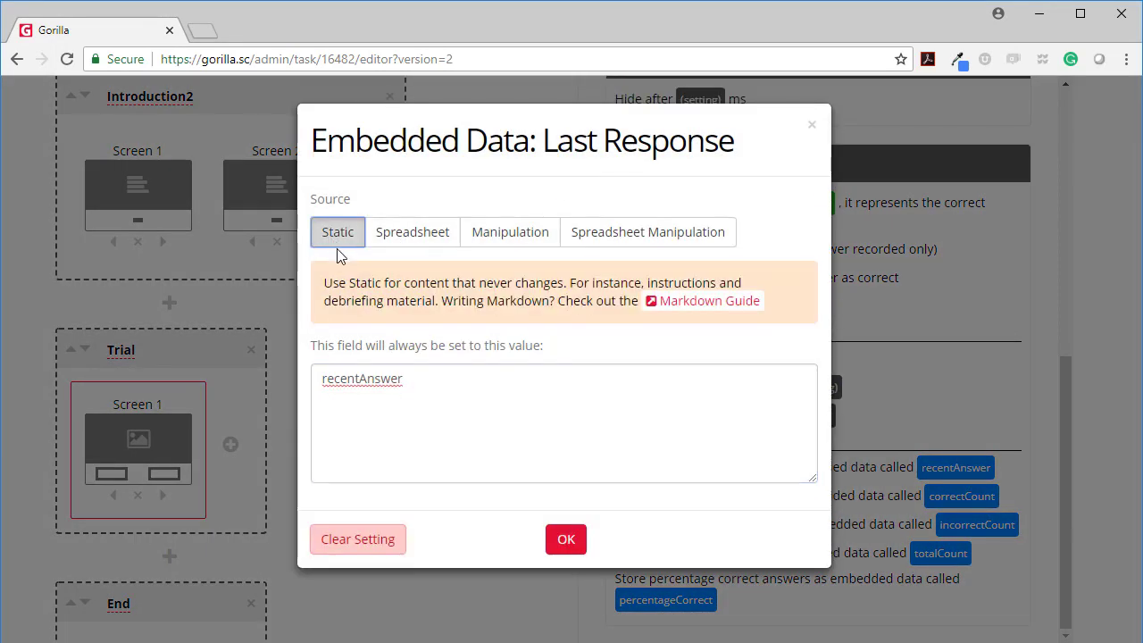
pyautogui.click(507, 243)
pyautogui.click(567, 449)
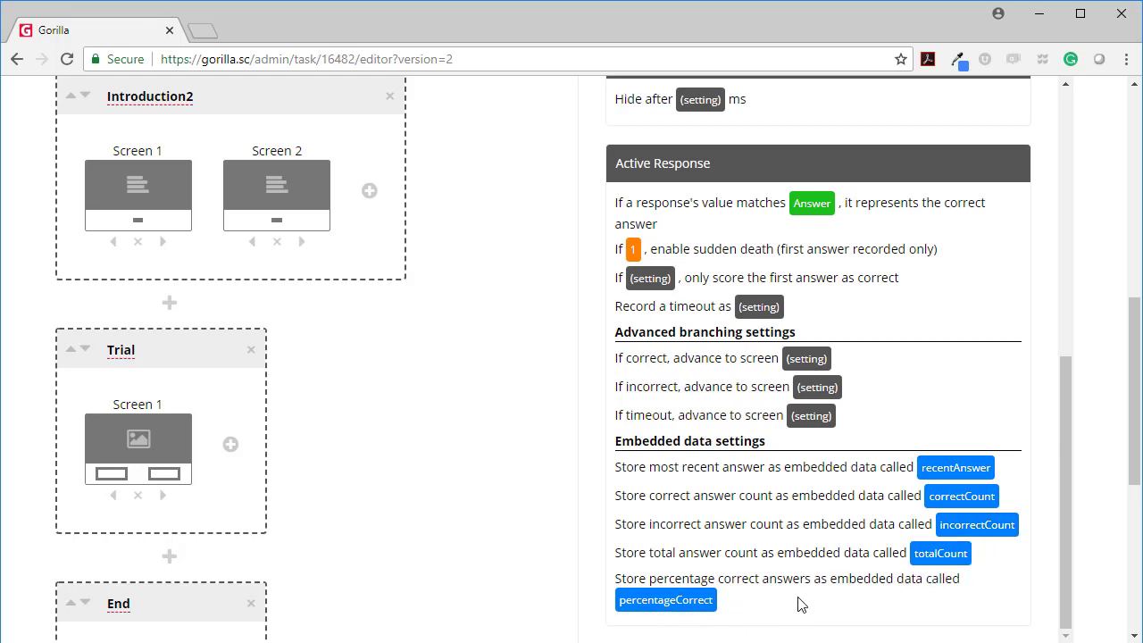
pyautogui.scroll(6, 768, 438)
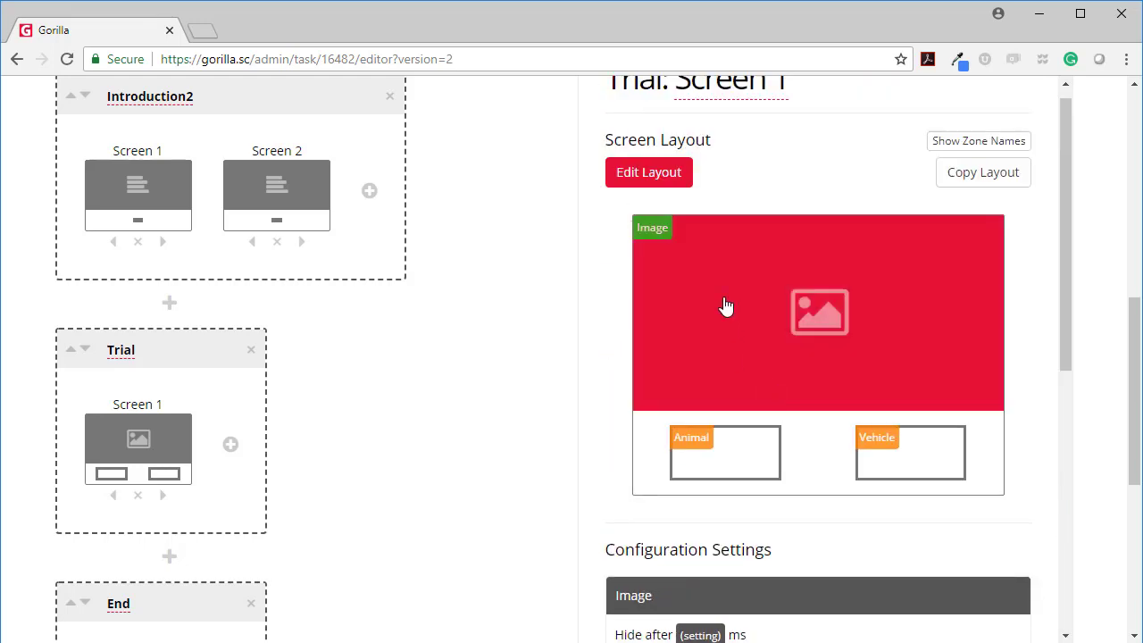
pyautogui.scroll(4, 607, 286)
# Step: Scroll through the Manipulations tab's Default Value fields, from recentAnswer1 to percentageCorrect1
pyautogui.click(791, 357)
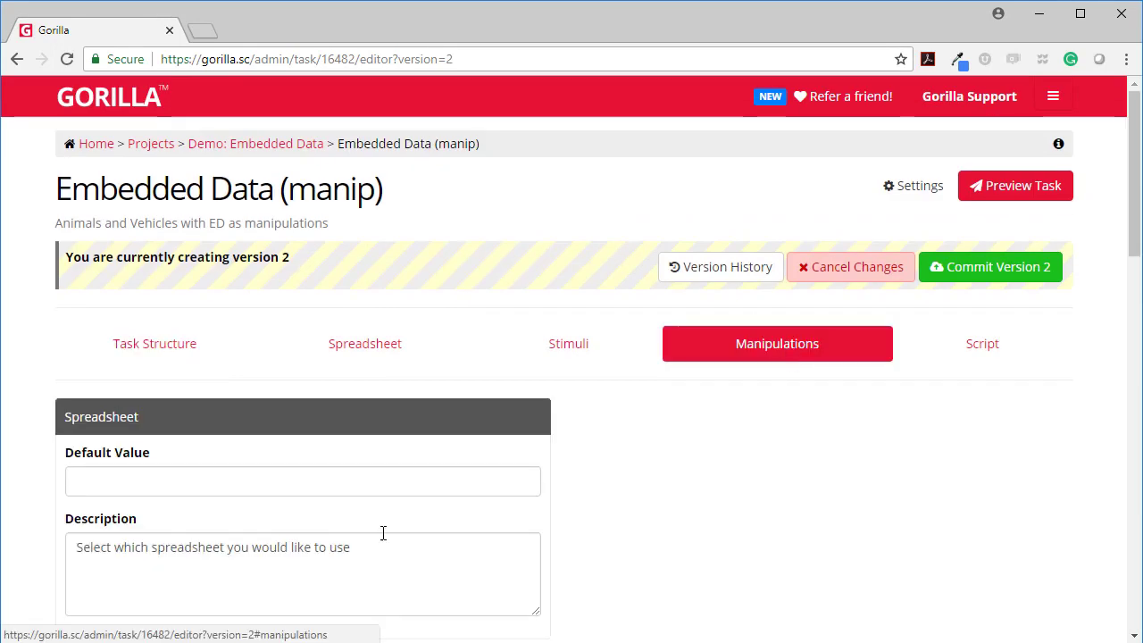
pyautogui.scroll(-5, 268, 473)
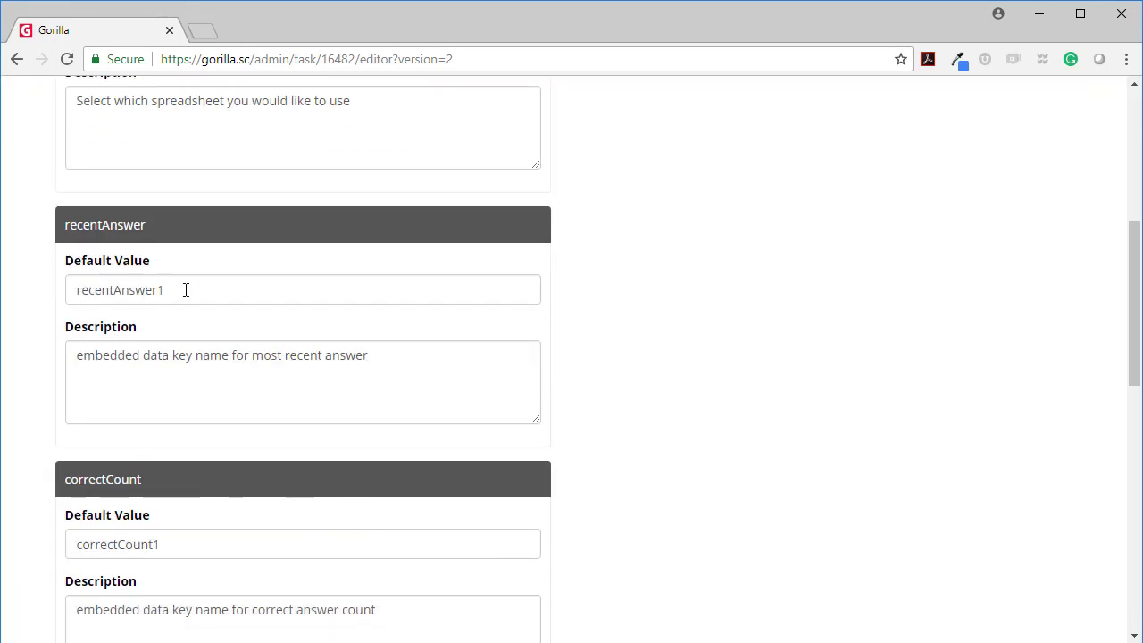
pyautogui.scroll(-3, 166, 565)
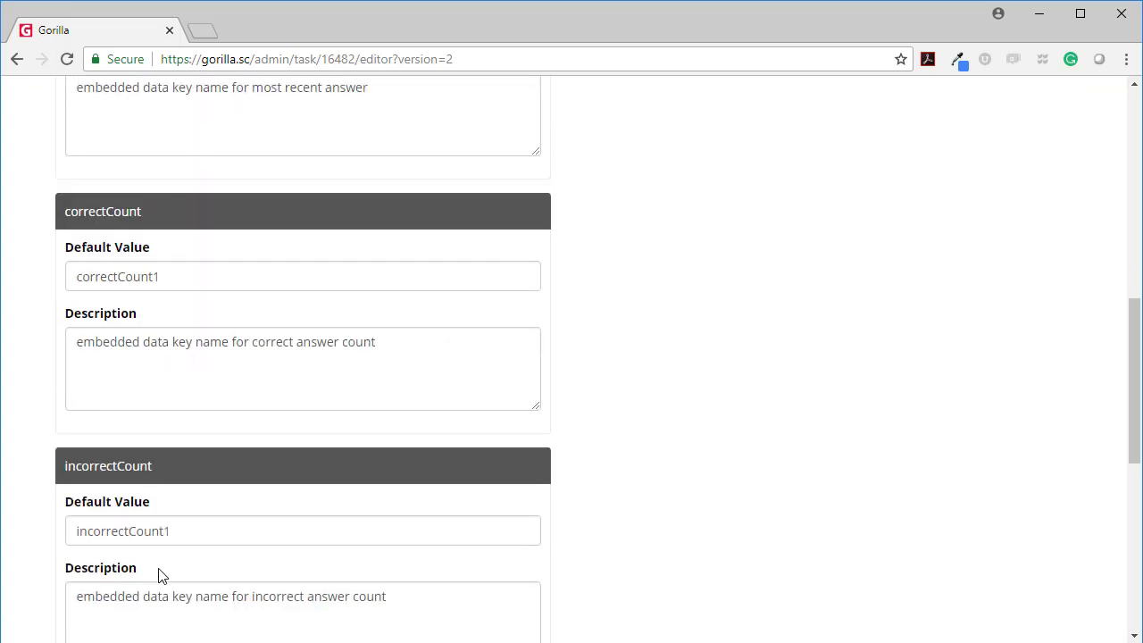
pyautogui.scroll(-3, 164, 538)
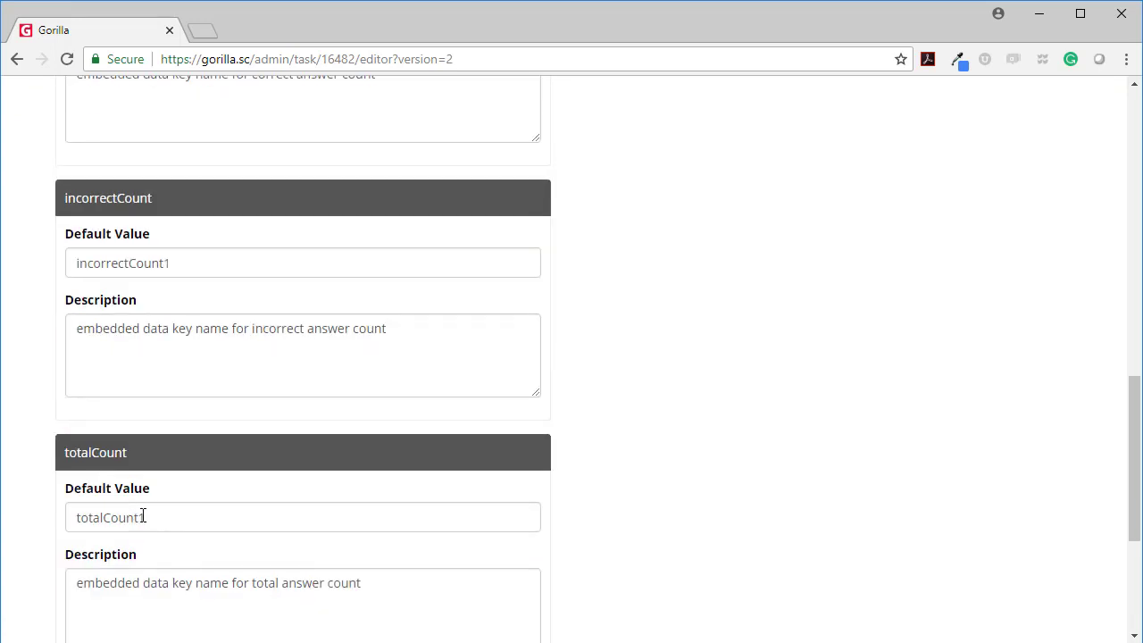
pyautogui.scroll(-3, 150, 526)
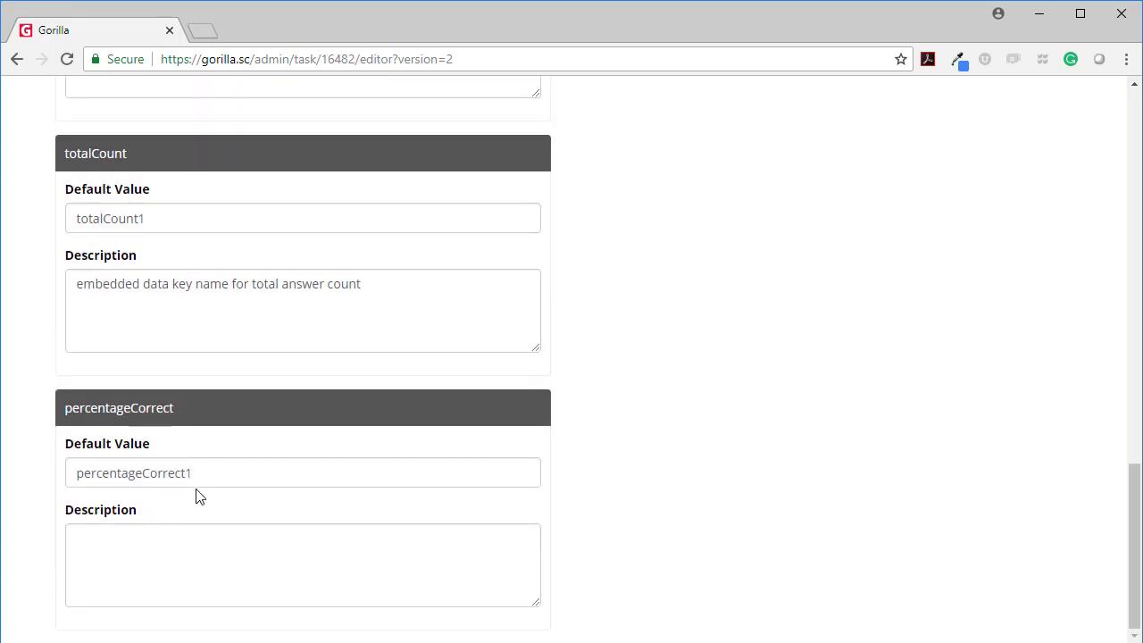
pyautogui.scroll(20, 344, 475)
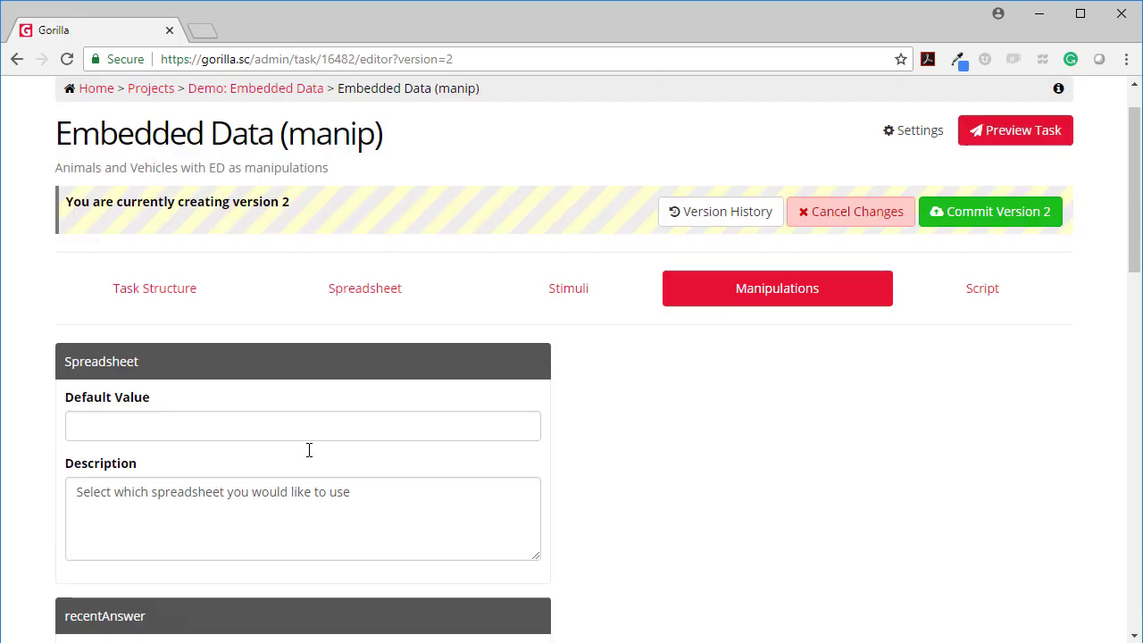
# Step: Check Introduction Screen 2's text, which uses recentAnswer1, and close it unchanged
pyautogui.click(196, 355)
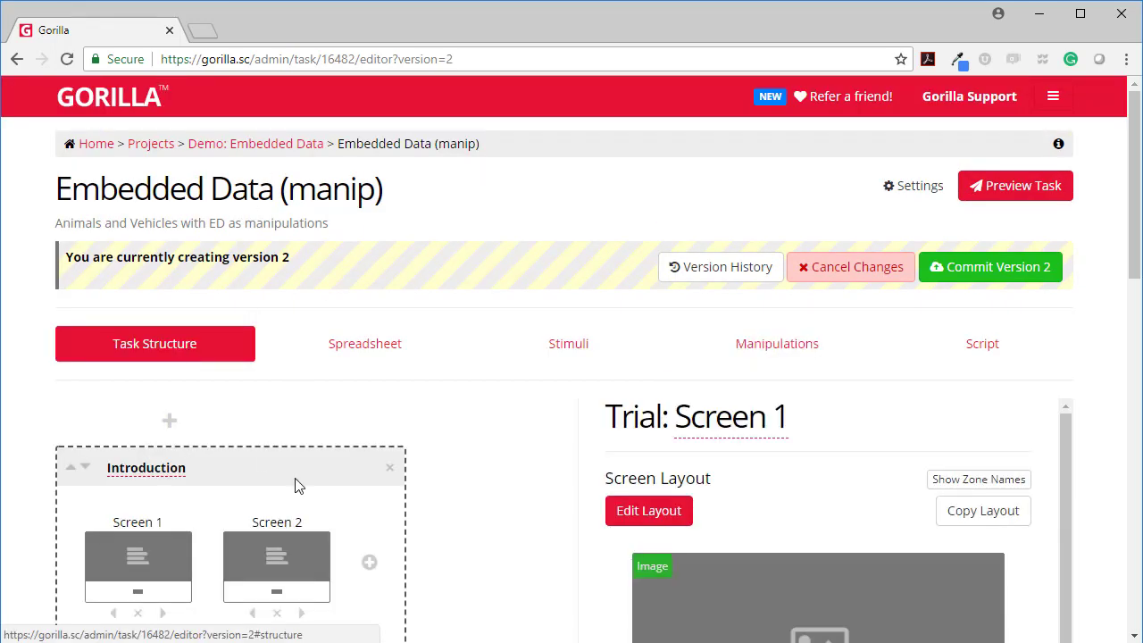
pyautogui.scroll(-3, 313, 491)
pyautogui.click(320, 301)
pyautogui.click(804, 375)
pyautogui.scroll(-2, 625, 407)
pyautogui.moveTo(610, 397); pyautogui.dragTo(520, 401)
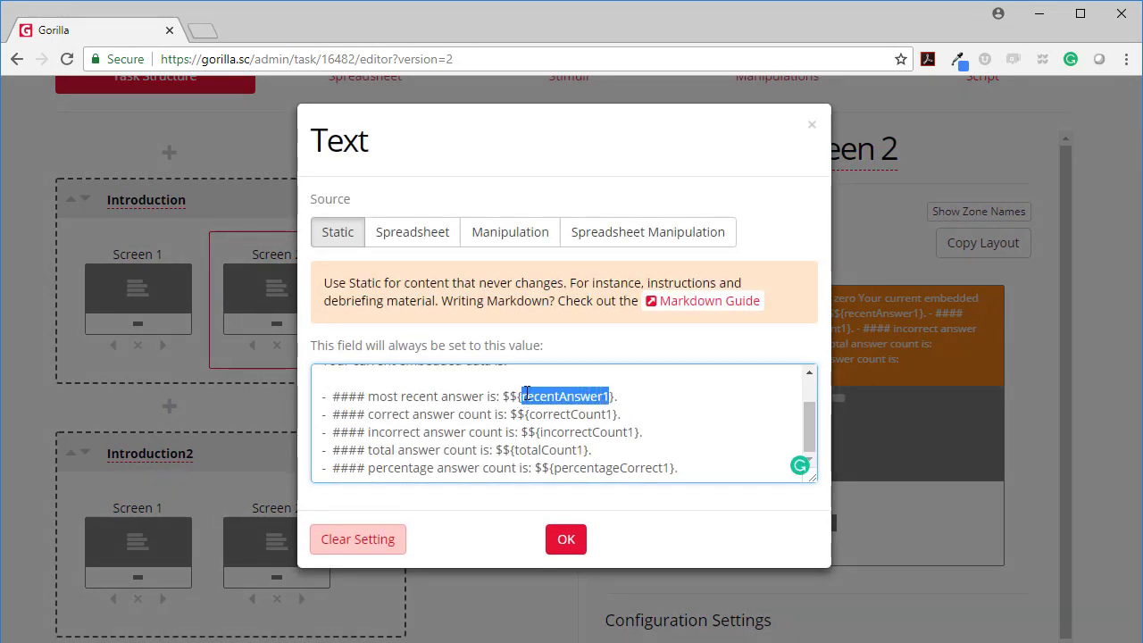
pyautogui.click(564, 539)
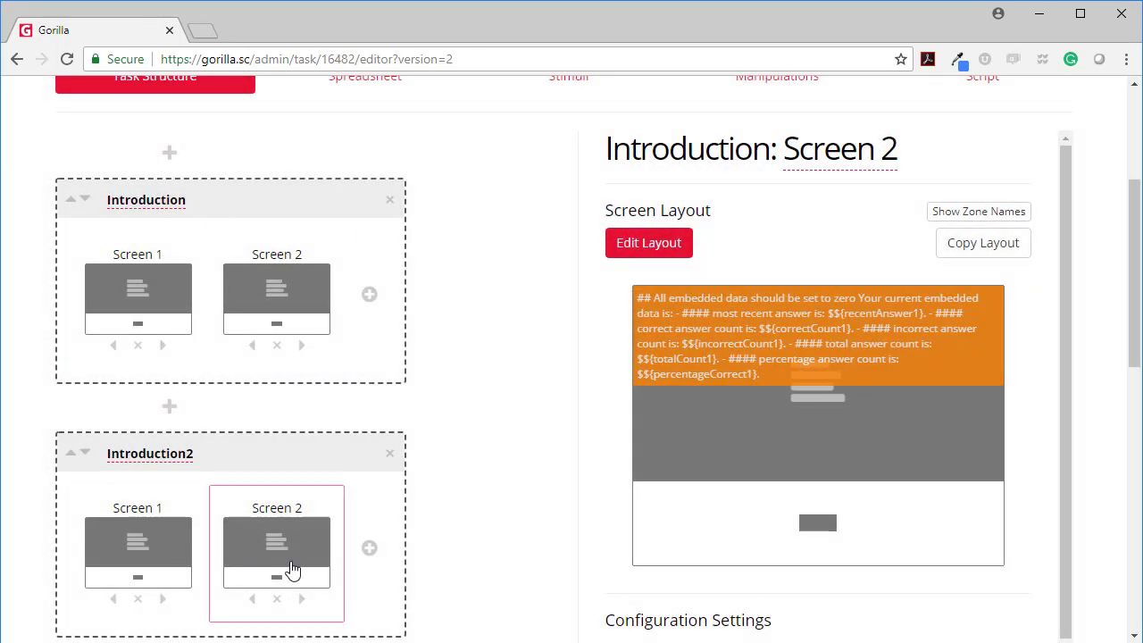
# Step: Edit Introduction2 Screen 2's text to use the 2 keys, such as recentAnswer2, and save it
pyautogui.click(301, 564)
pyautogui.click(865, 343)
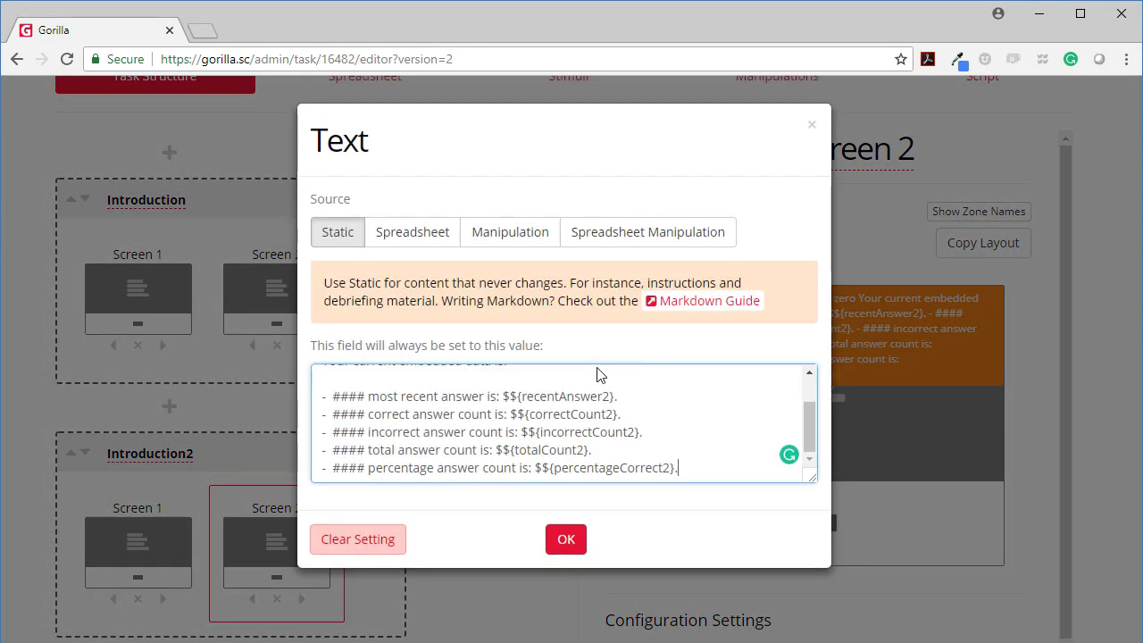
pyautogui.moveTo(563, 399); pyautogui.dragTo(615, 395)
pyautogui.click(566, 539)
# Step: Open the task's spreadsheet, confirm ED1 is selected, then switch the table to ED2
pyautogui.scroll(3, 561, 360)
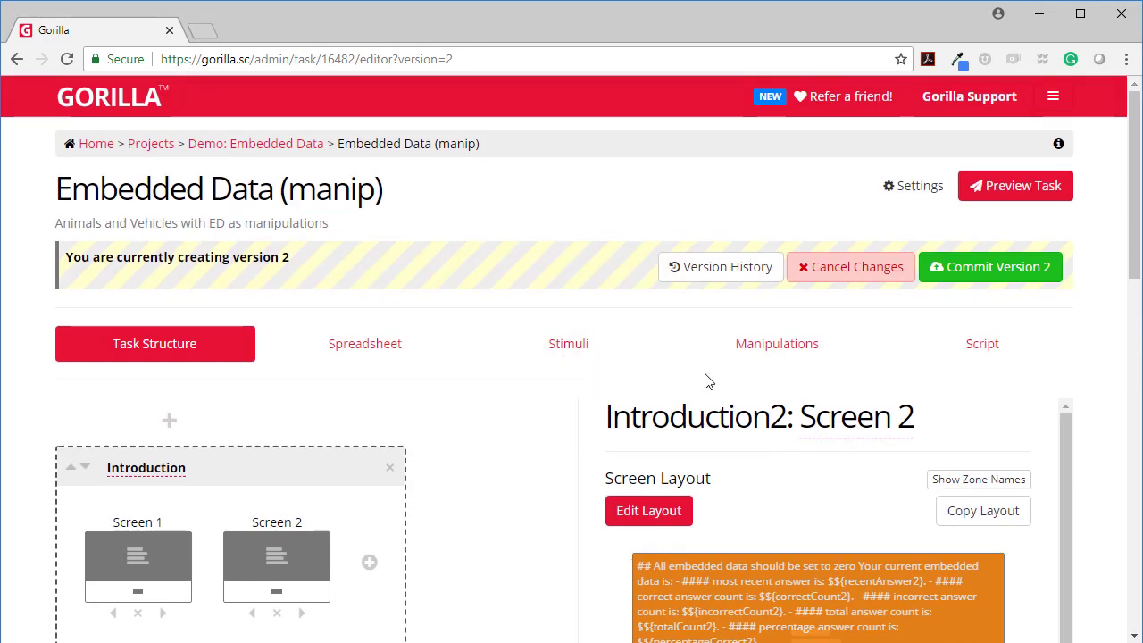
pyautogui.click(390, 348)
pyautogui.click(822, 418)
pyautogui.click(821, 418)
pyautogui.doubleClick(606, 491)
pyautogui.scroll(-2, 607, 491)
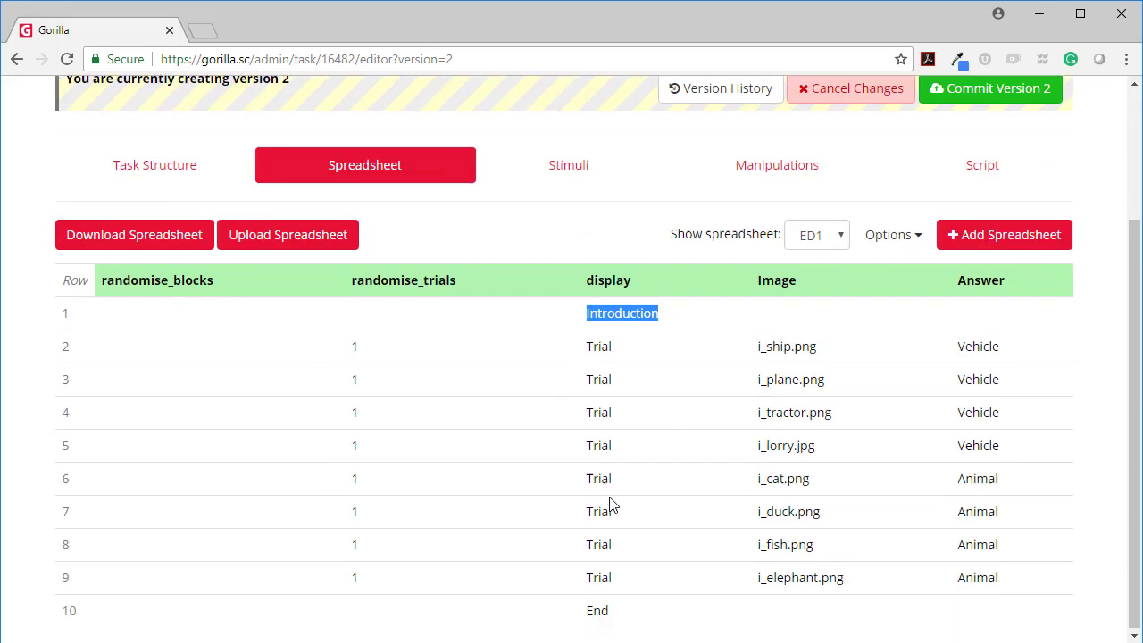
pyautogui.click(604, 609)
pyautogui.click(816, 234)
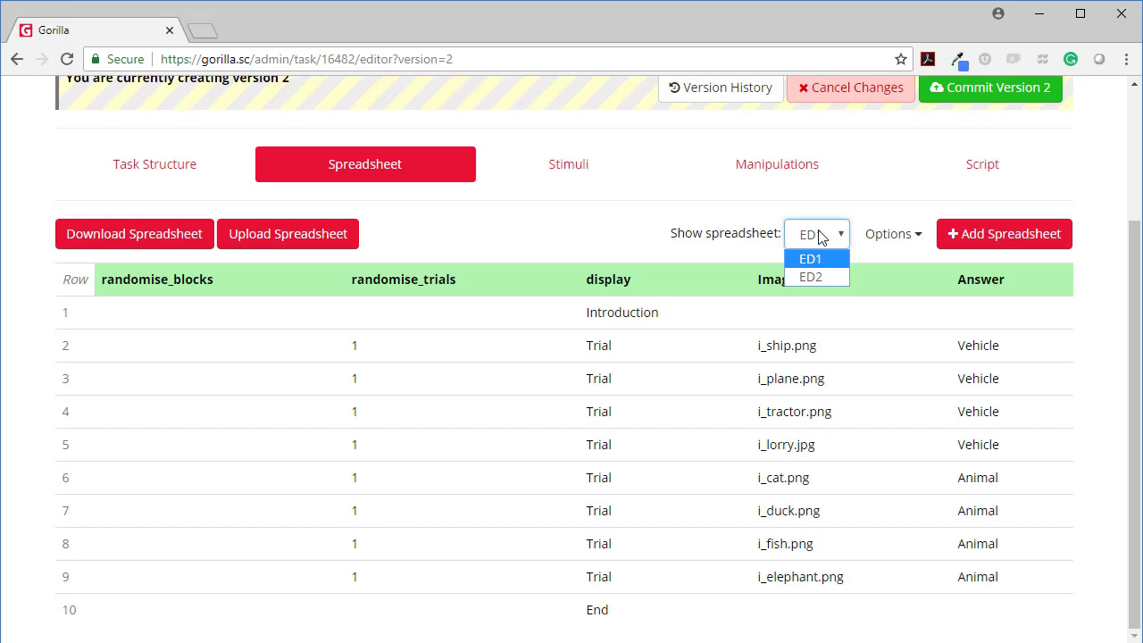
pyautogui.click(817, 274)
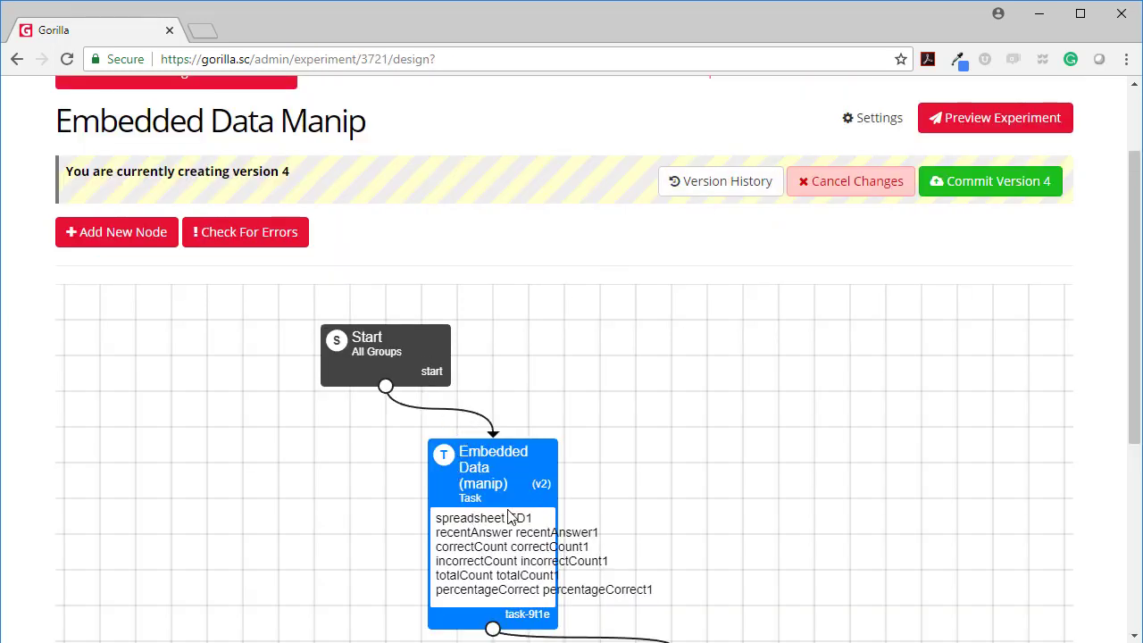
# Step: Check both task nodes in the design graph, using ED1 and ED2, then start Preview Experiment
pyautogui.scroll(-1, 534, 526)
pyautogui.scroll(-1, 534, 529)
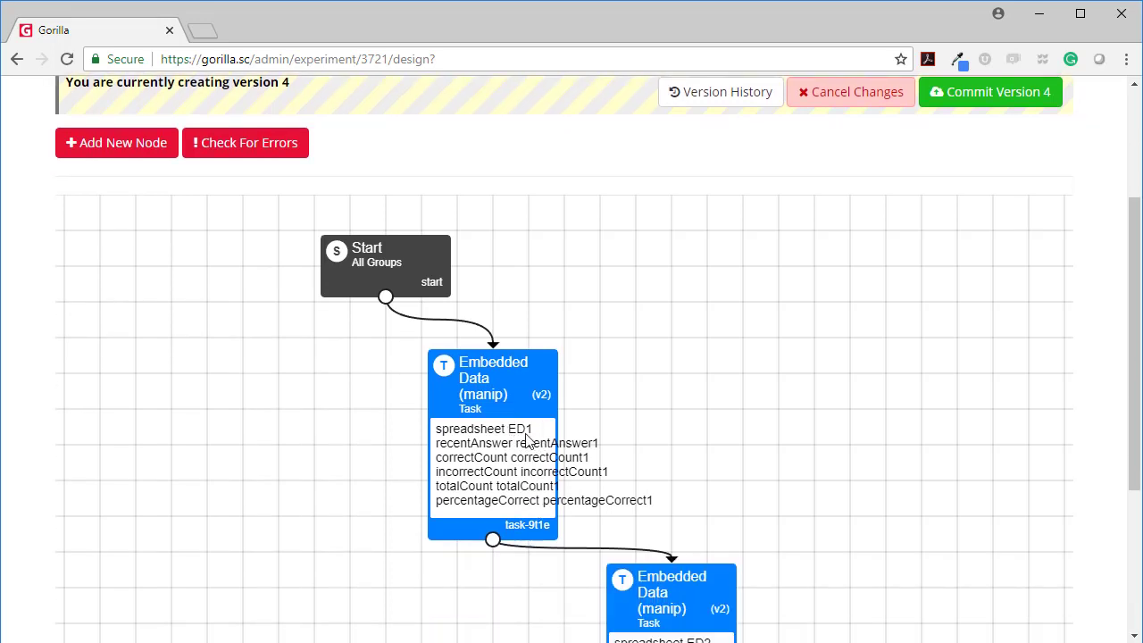
pyautogui.scroll(-4, 523, 424)
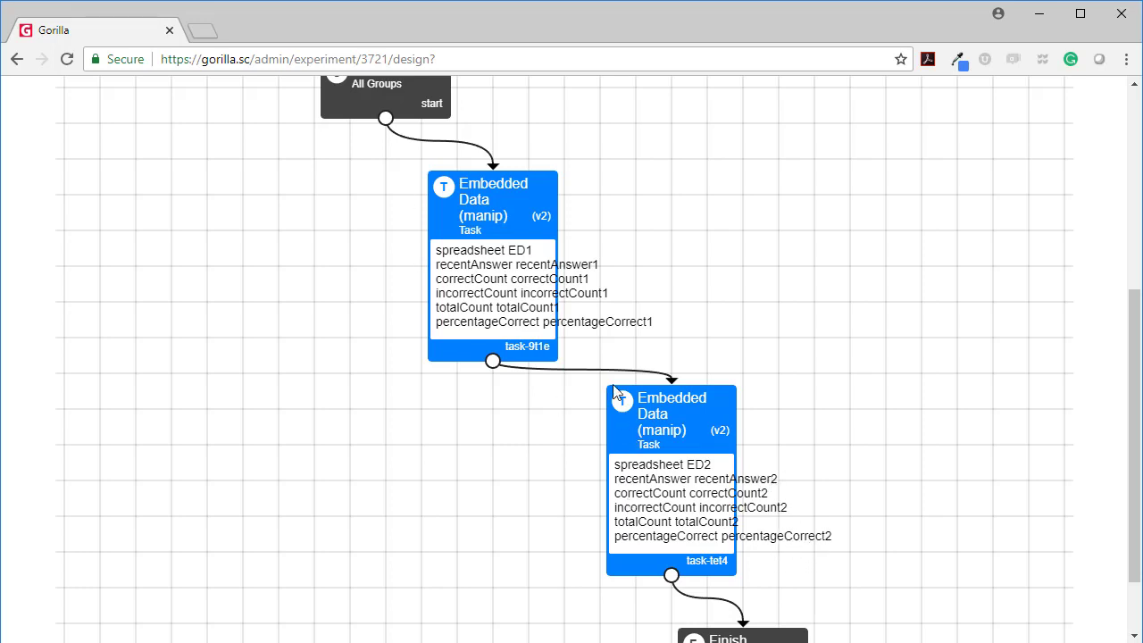
pyautogui.scroll(3, 621, 373)
pyautogui.click(930, 125)
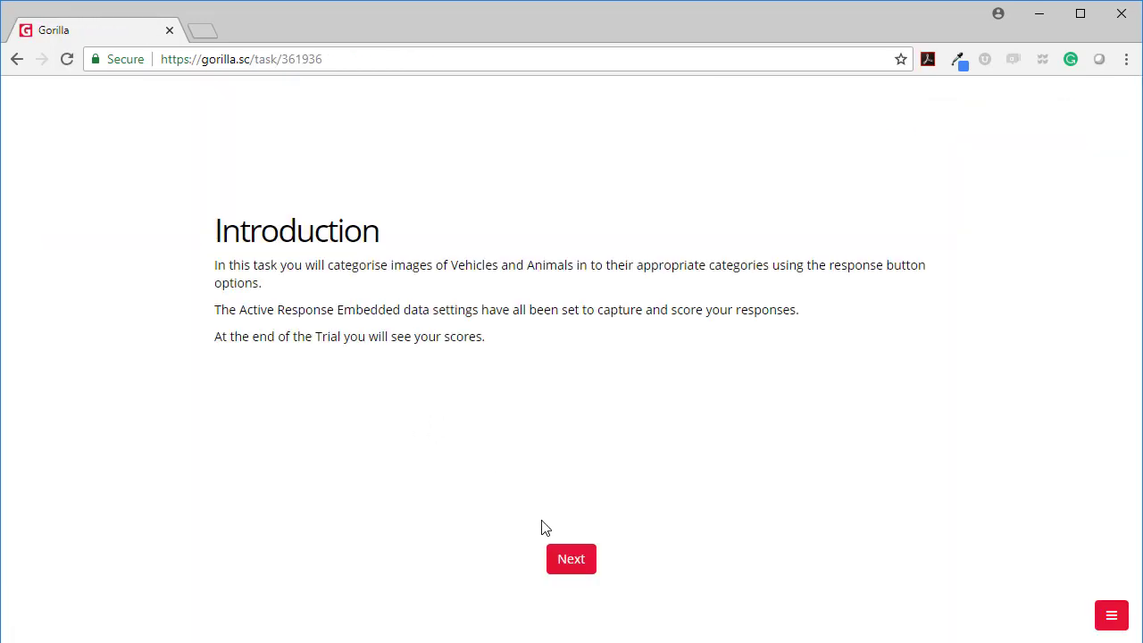
# Step: Categorise all eight pictures correctly as Animal or Vehicle for 8 of 8, then continue
pyautogui.click(572, 560)
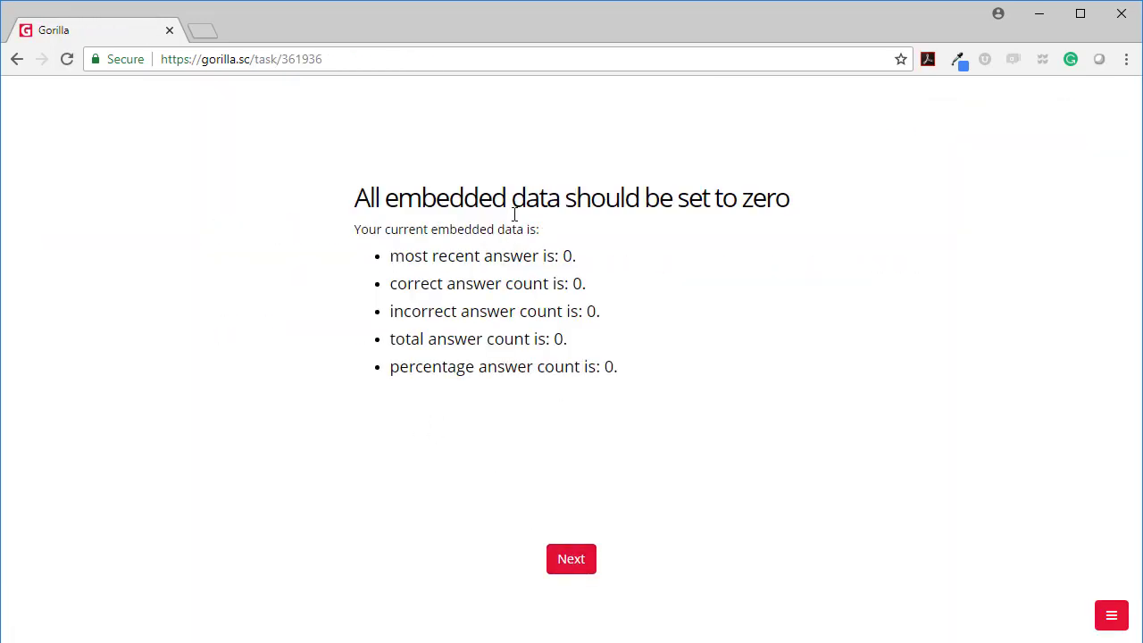
pyautogui.click(574, 561)
pyautogui.click(411, 564)
pyautogui.click(700, 566)
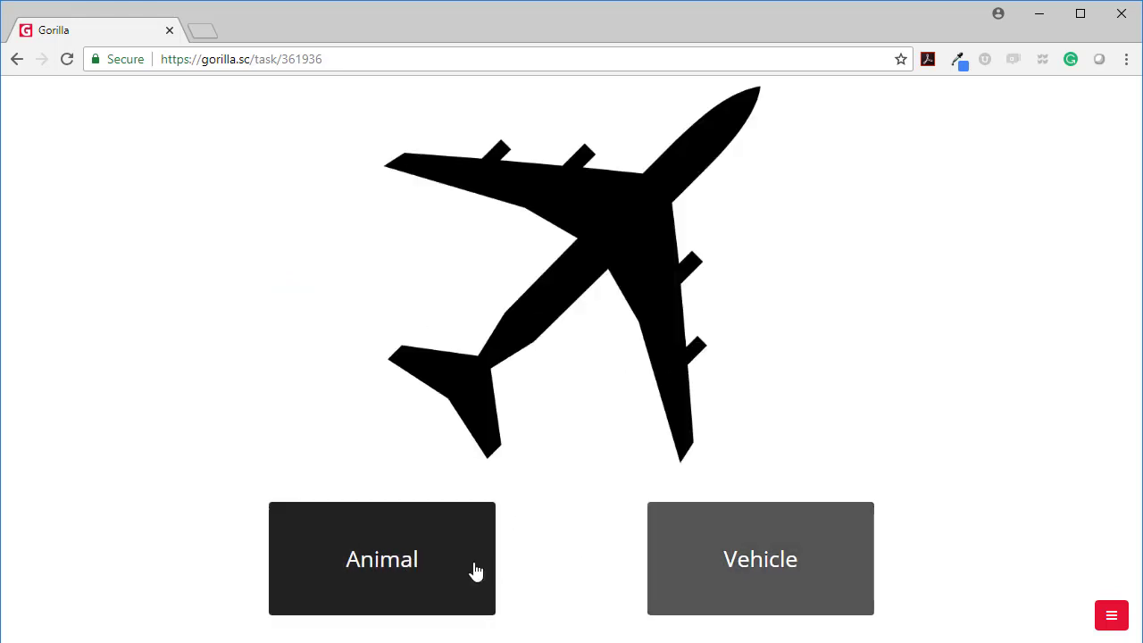
pyautogui.click(711, 559)
pyautogui.click(482, 570)
pyautogui.click(705, 561)
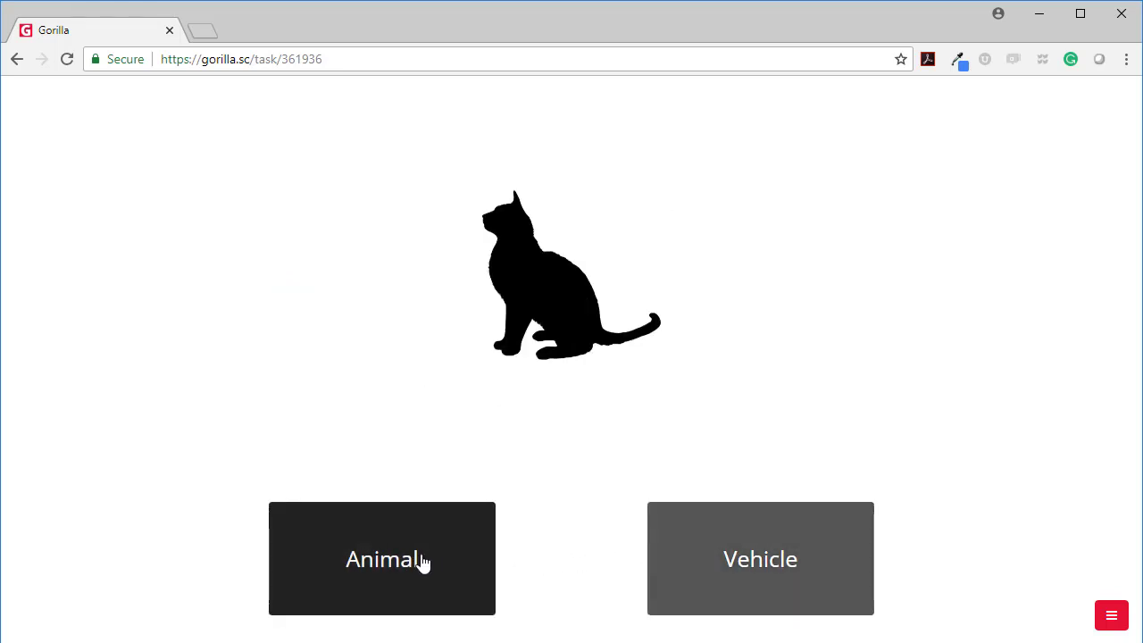
pyautogui.click(419, 564)
pyautogui.click(689, 557)
pyautogui.click(455, 563)
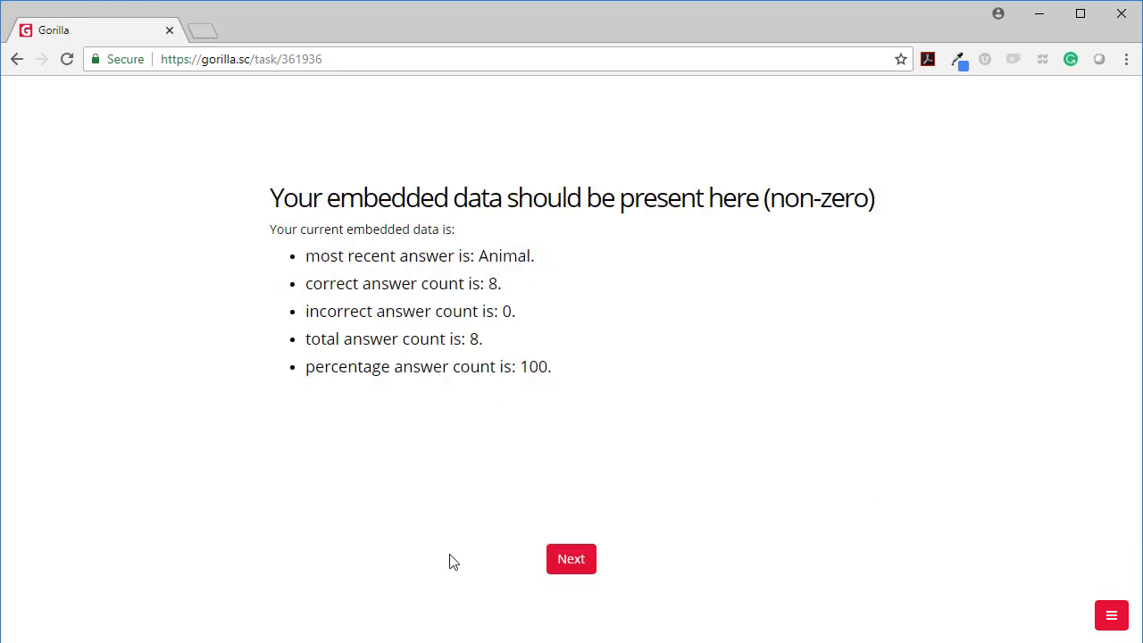
pyautogui.click(577, 570)
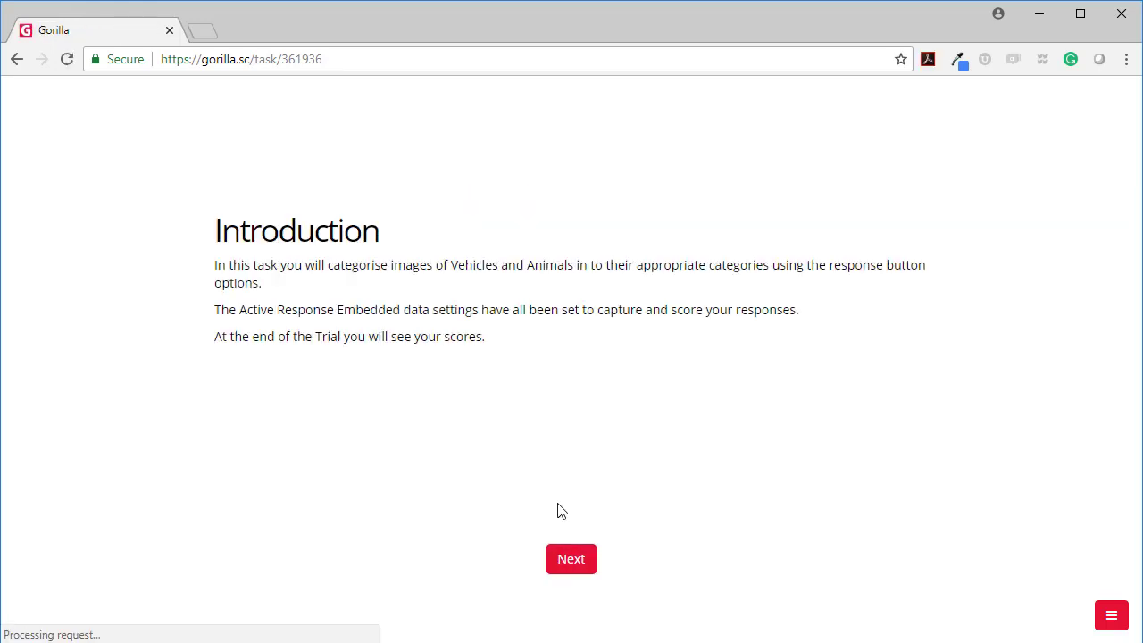
# Step: Answer the second run's eight Animal/Vehicle trials, scoring 7 correct and 88 percent, then continue
pyautogui.click(578, 564)
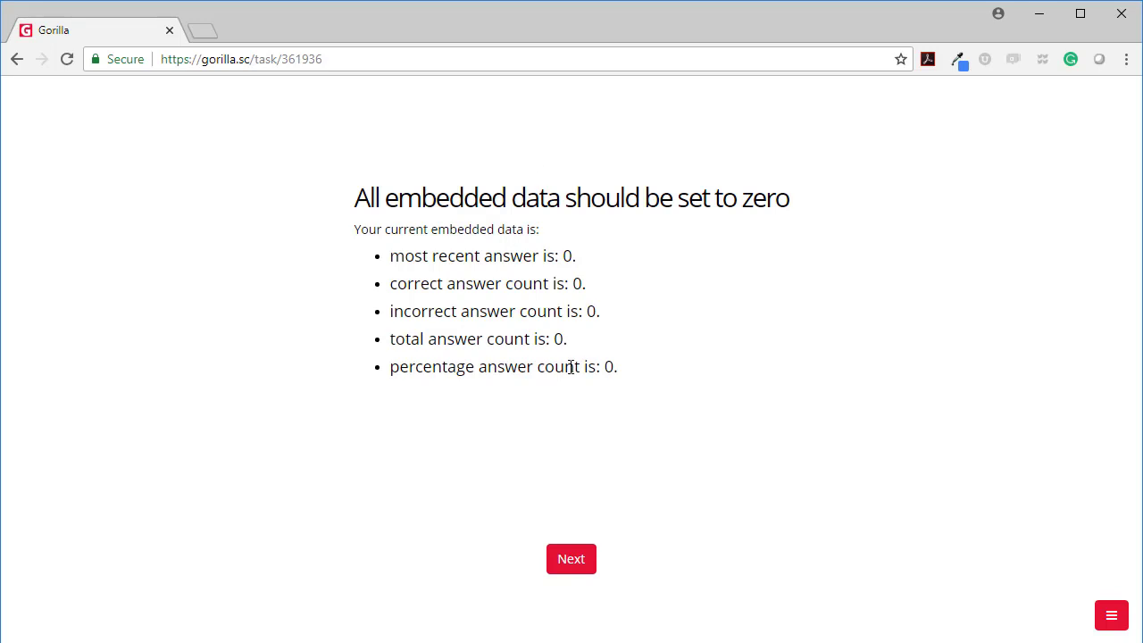
pyautogui.click(580, 566)
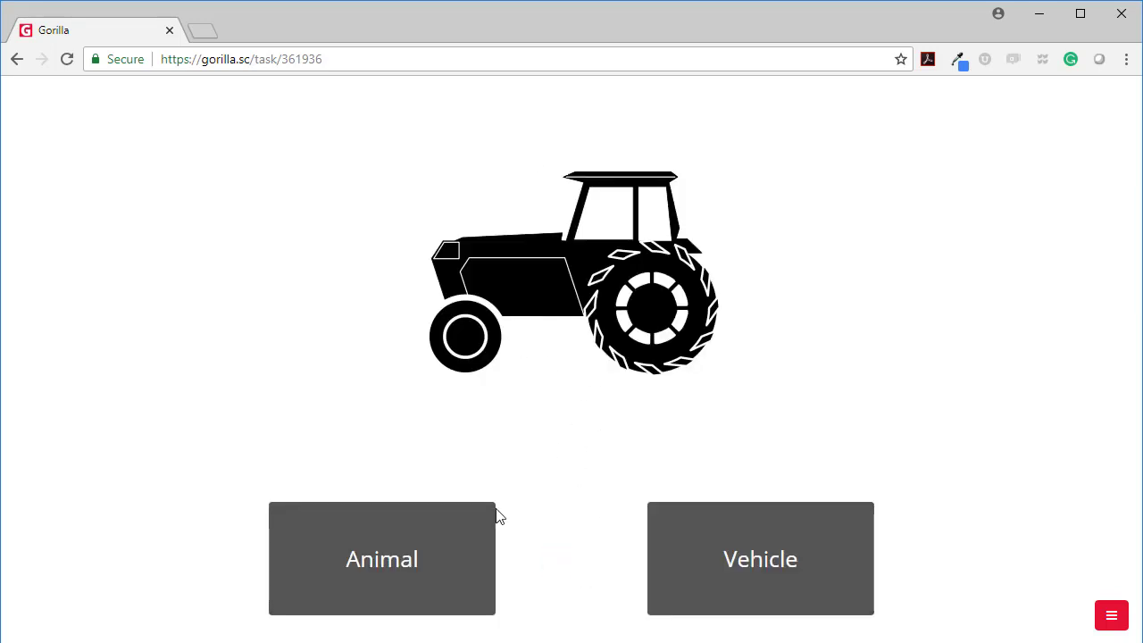
pyautogui.click(428, 574)
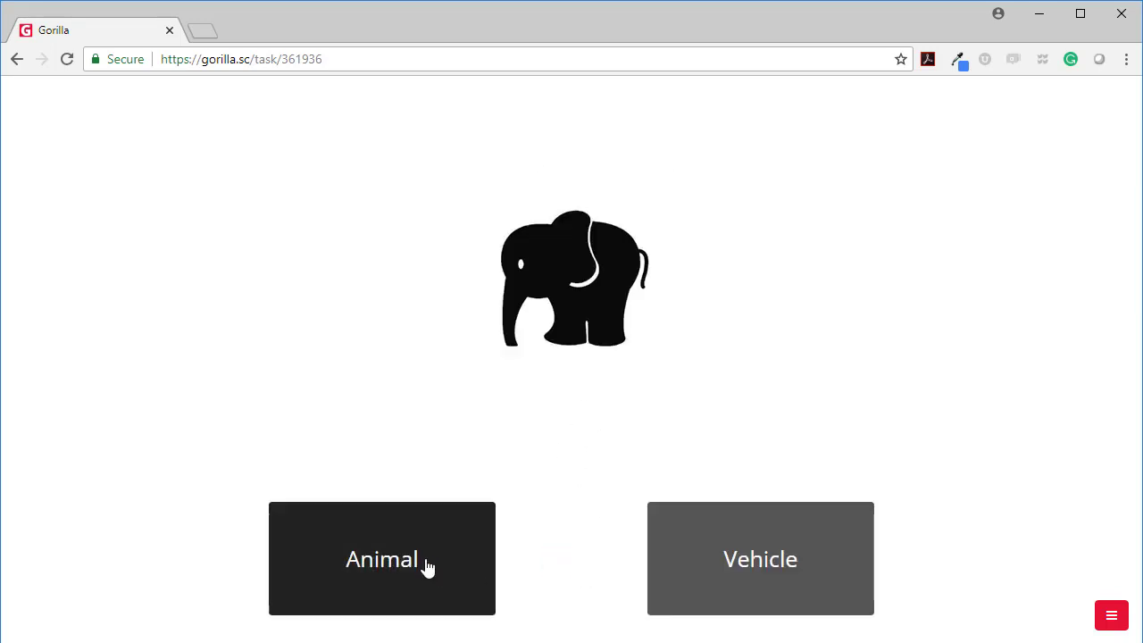
pyautogui.click(426, 566)
pyautogui.click(694, 564)
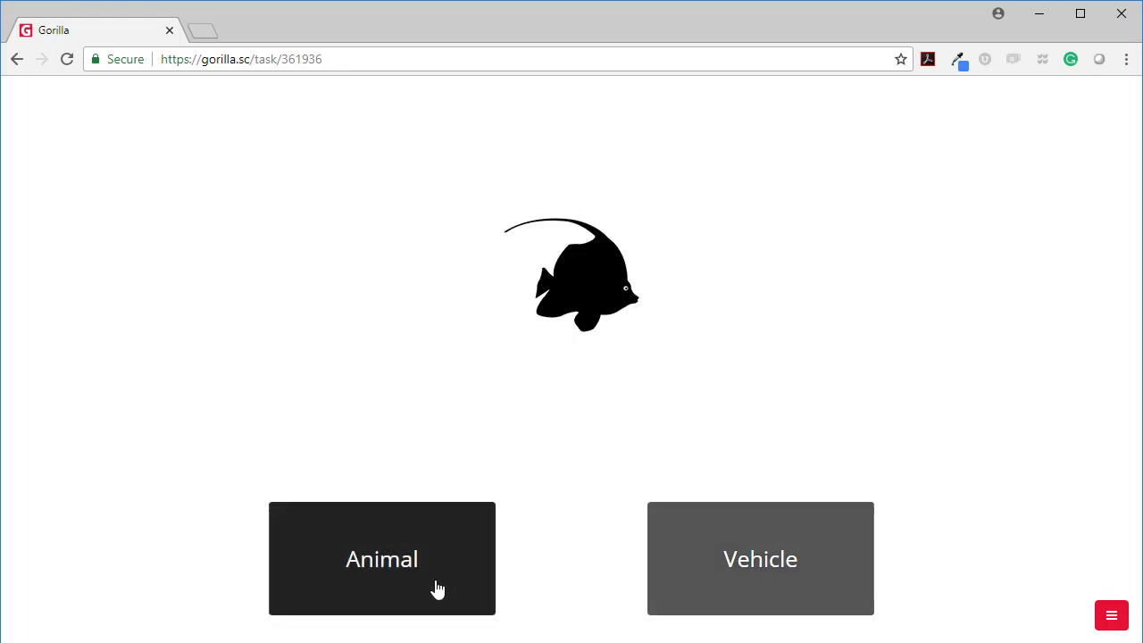
pyautogui.click(437, 590)
pyautogui.click(700, 583)
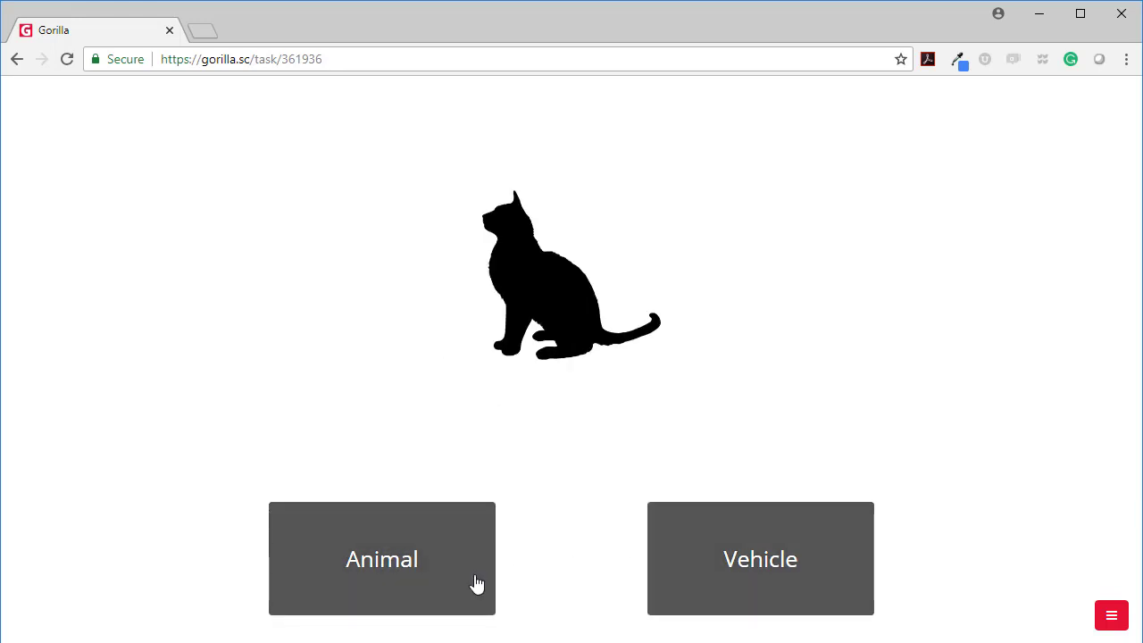
pyautogui.click(425, 586)
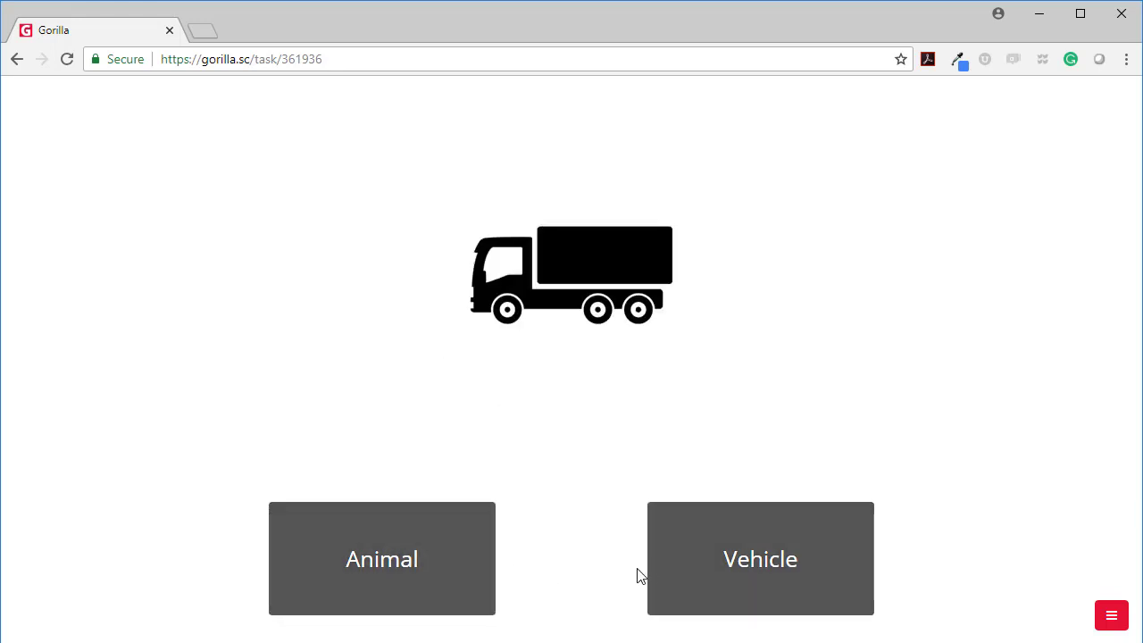
pyautogui.click(689, 579)
pyautogui.click(404, 574)
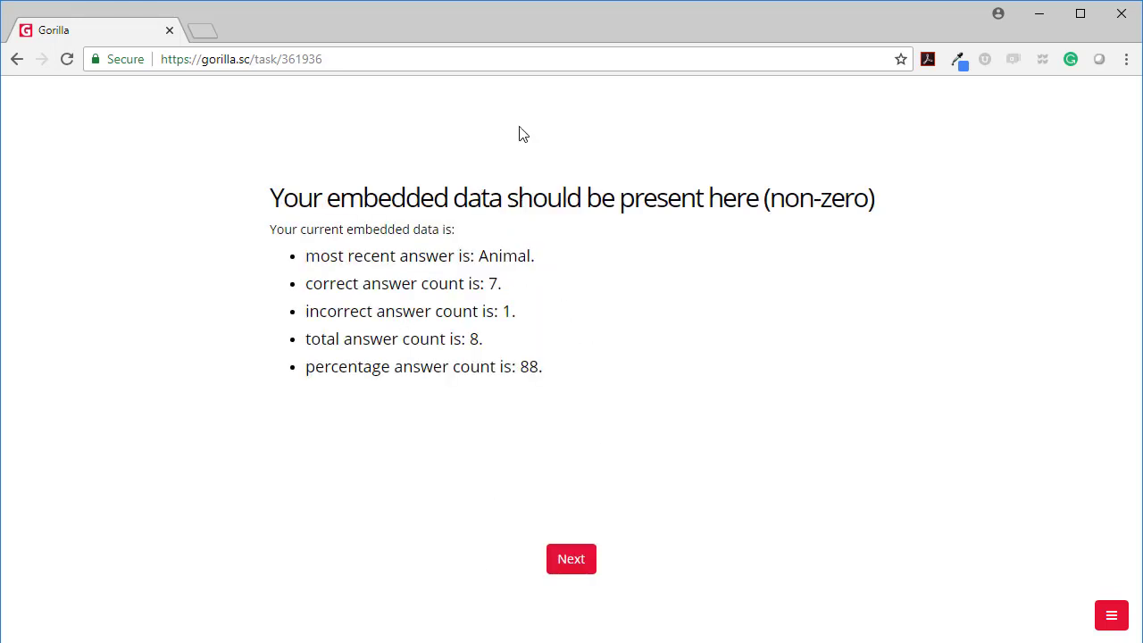
pyautogui.click(586, 557)
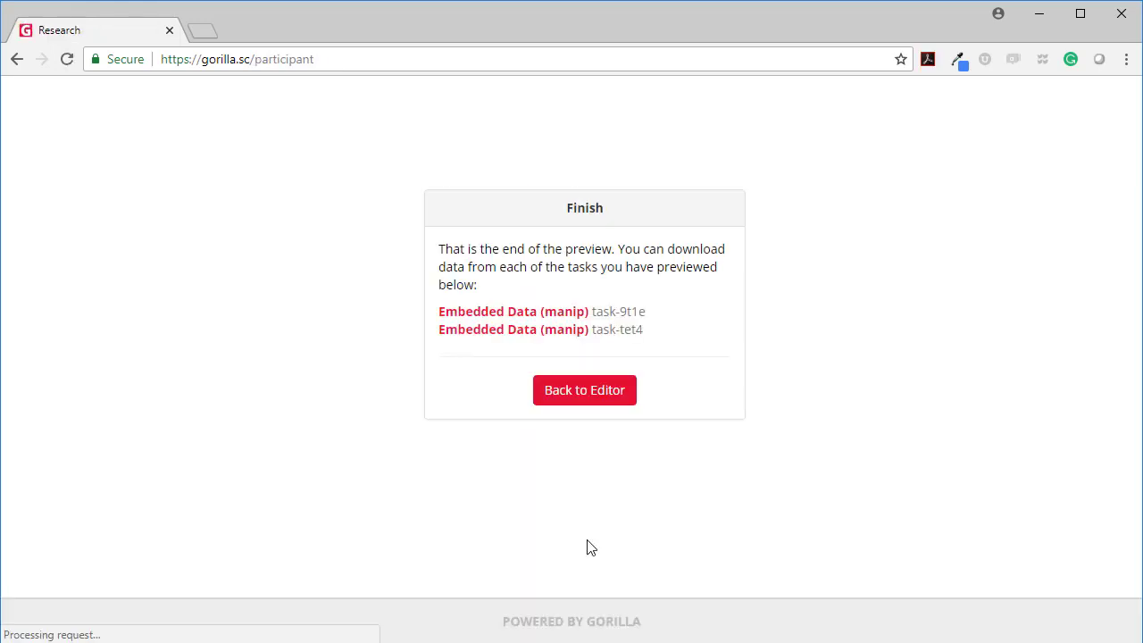
# Step: Go back to the editor and scroll the design graph down to the Finish node
pyautogui.click(588, 394)
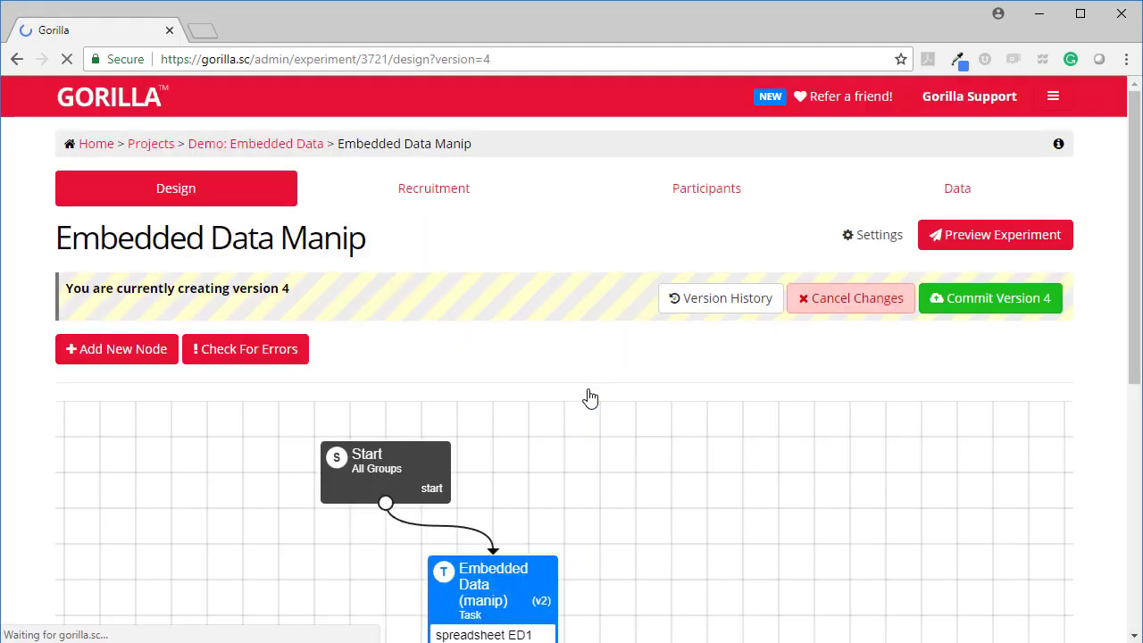
pyautogui.scroll(-3, 518, 357)
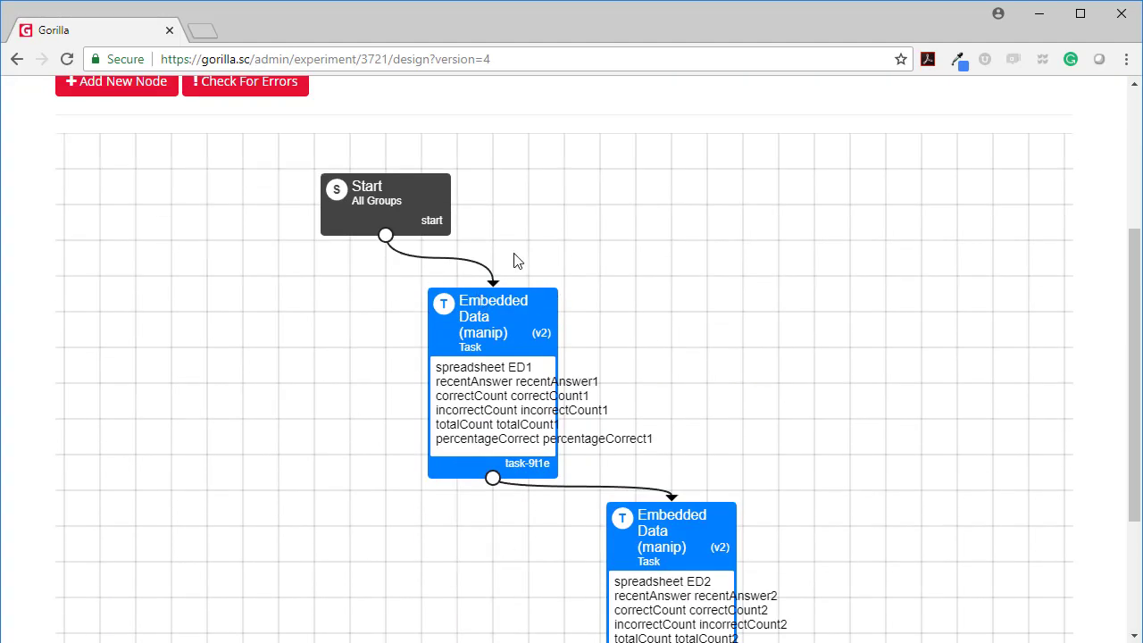
pyautogui.scroll(-2, 554, 348)
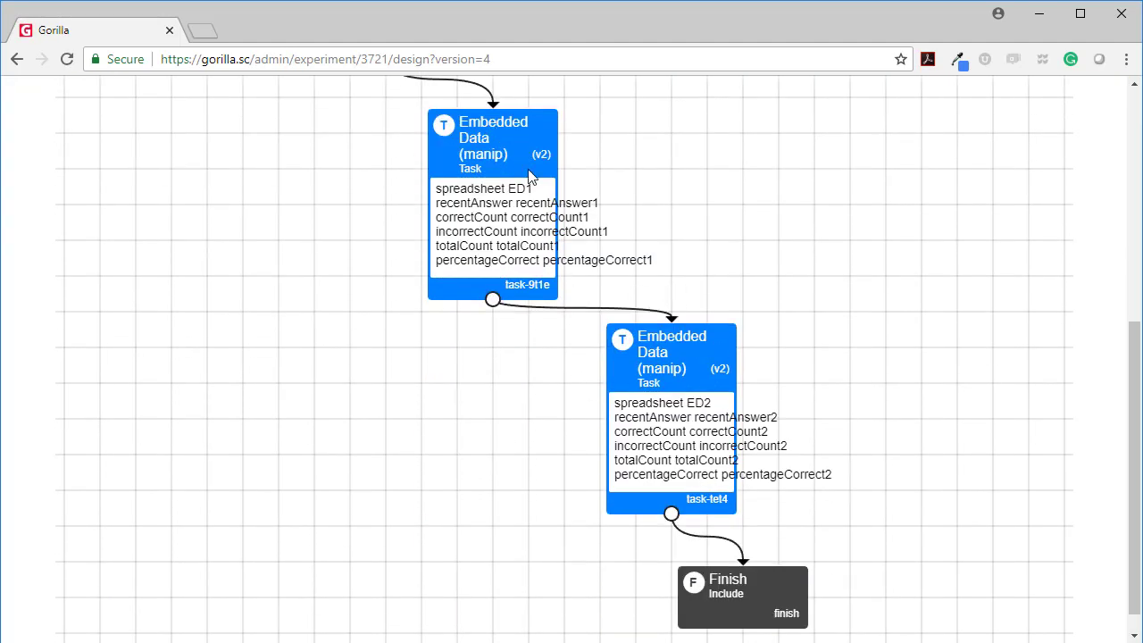